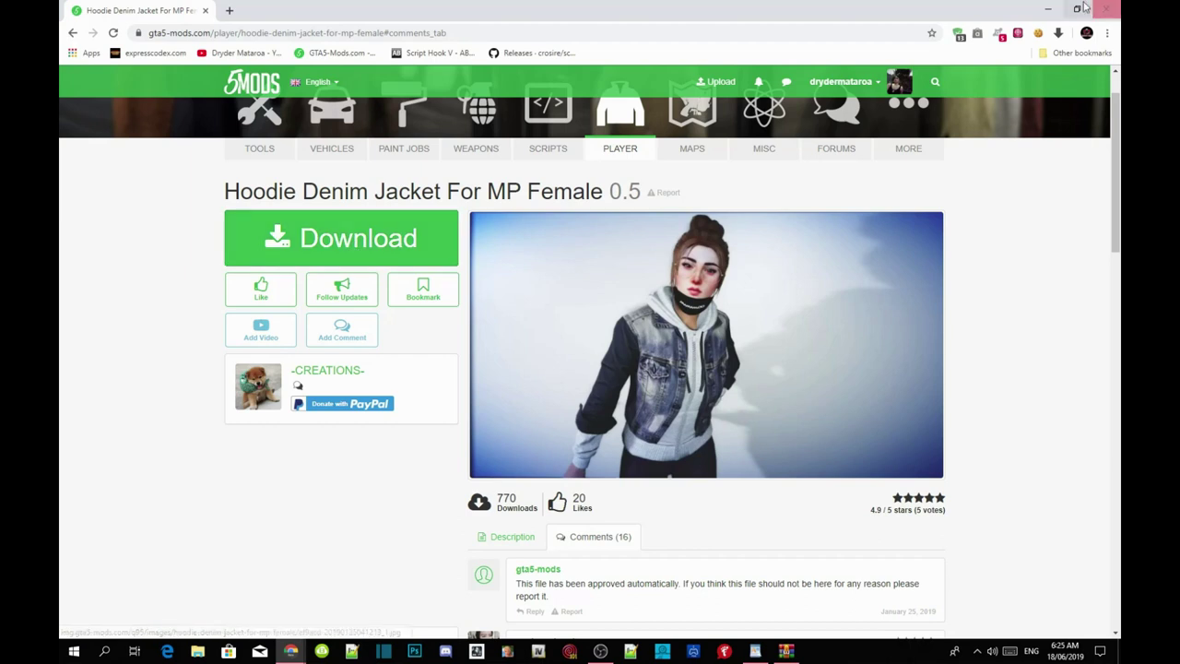
- Switch to the Hoodie Denim Jacket For MP Female archive in WinRAR and open readme.txt from its mod folder
{"action": "left_click", "coordinate": [1048, 9]}
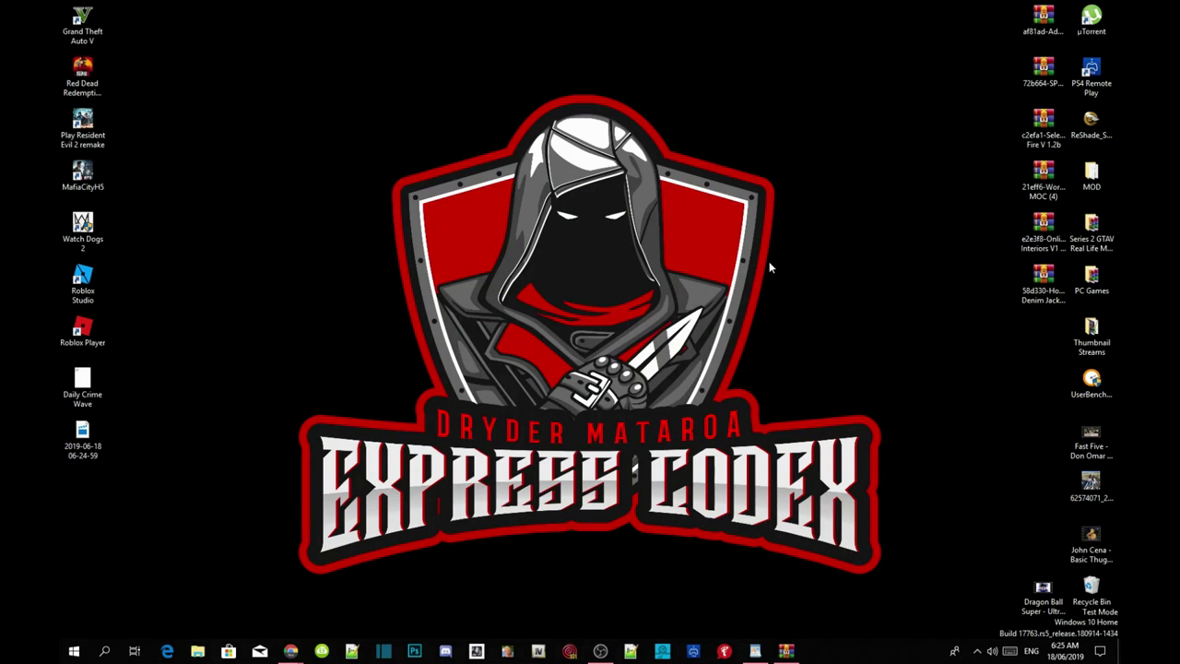
{"action": "left_click", "coordinate": [789, 650]}
{"action": "left_click", "coordinate": [994, 413]}
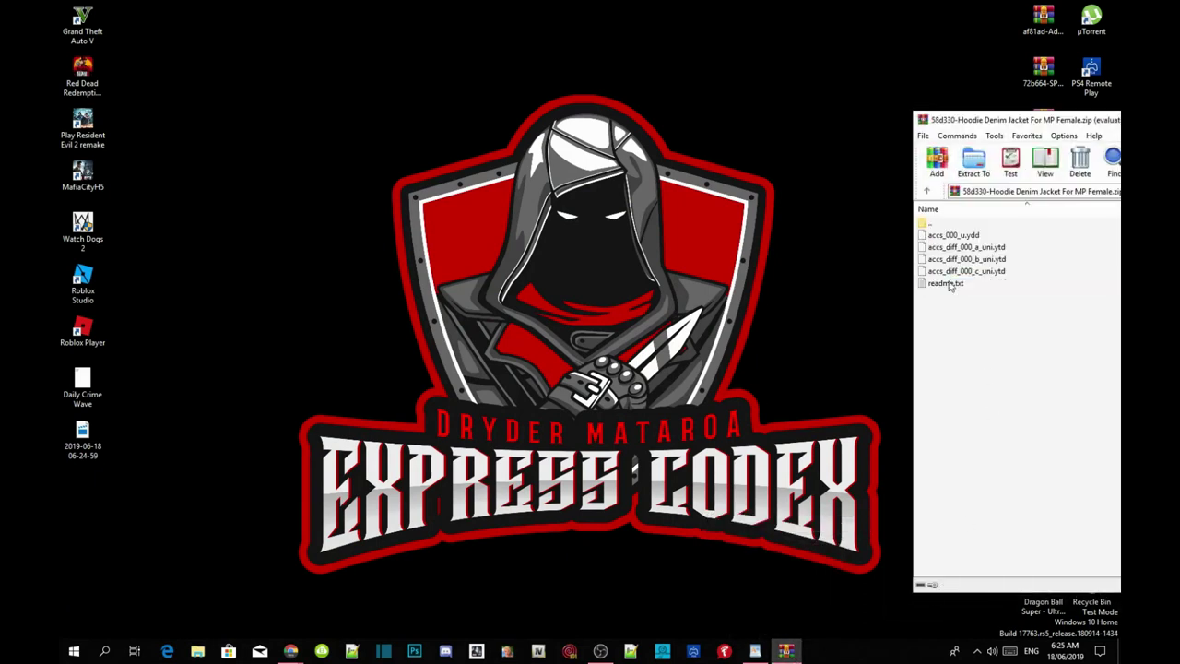
{"action": "double_click", "coordinate": [947, 225]}
{"action": "left_click", "coordinate": [963, 266]}
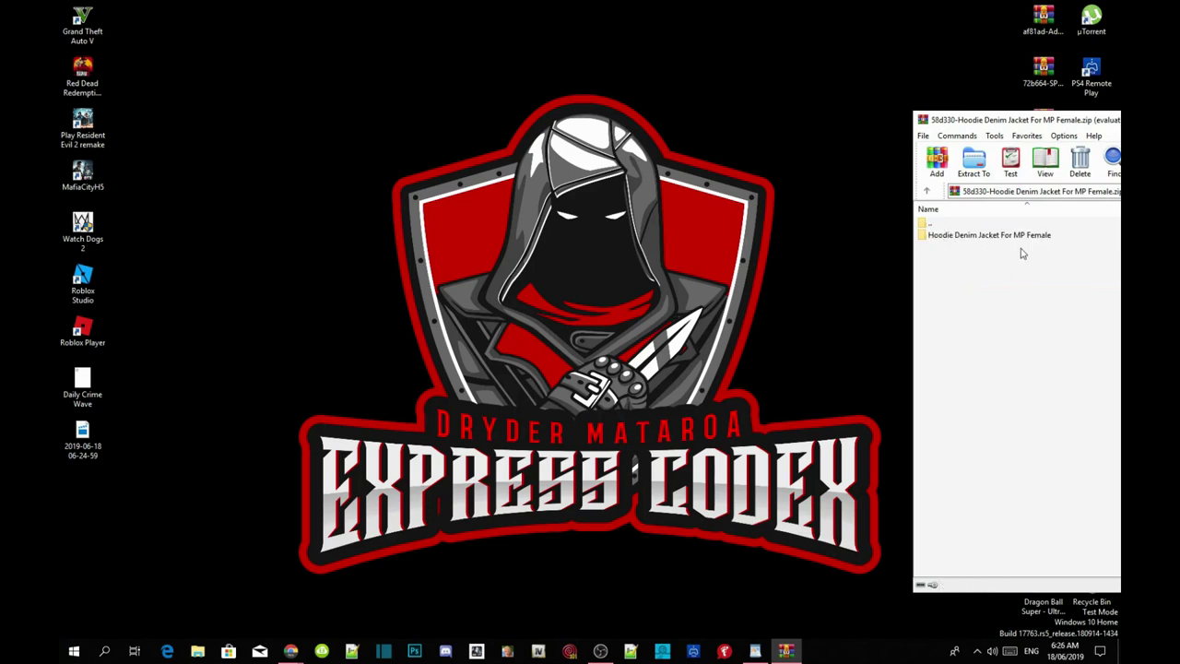
{"action": "double_click", "coordinate": [966, 236]}
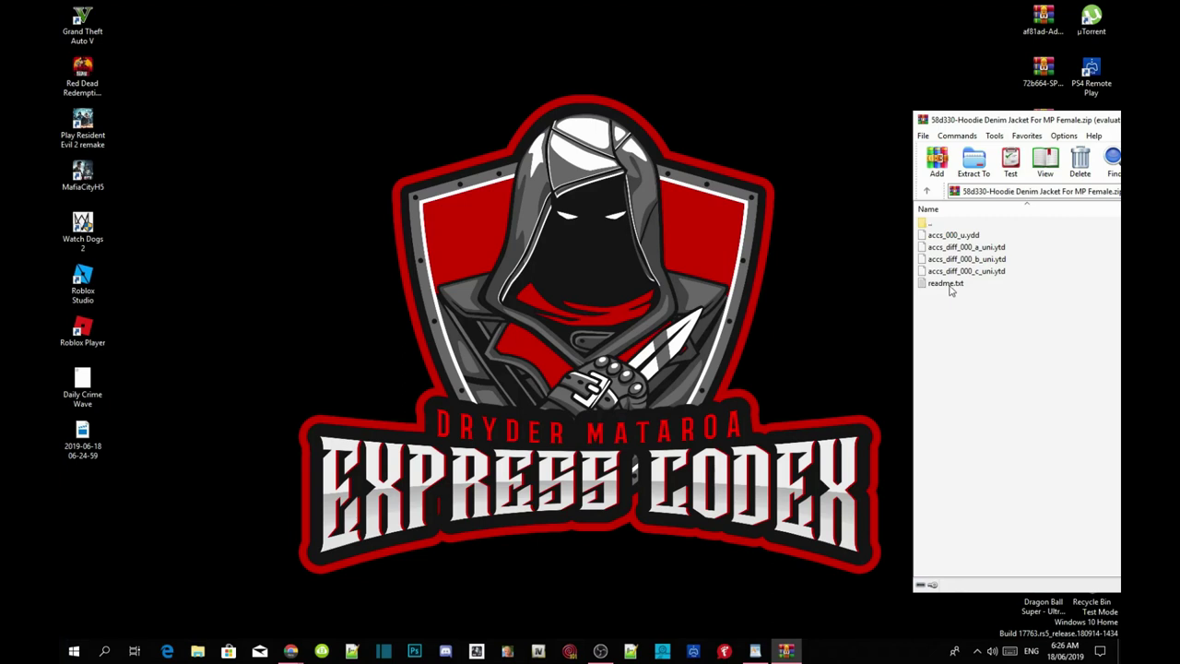
{"action": "double_click", "coordinate": [950, 285]}
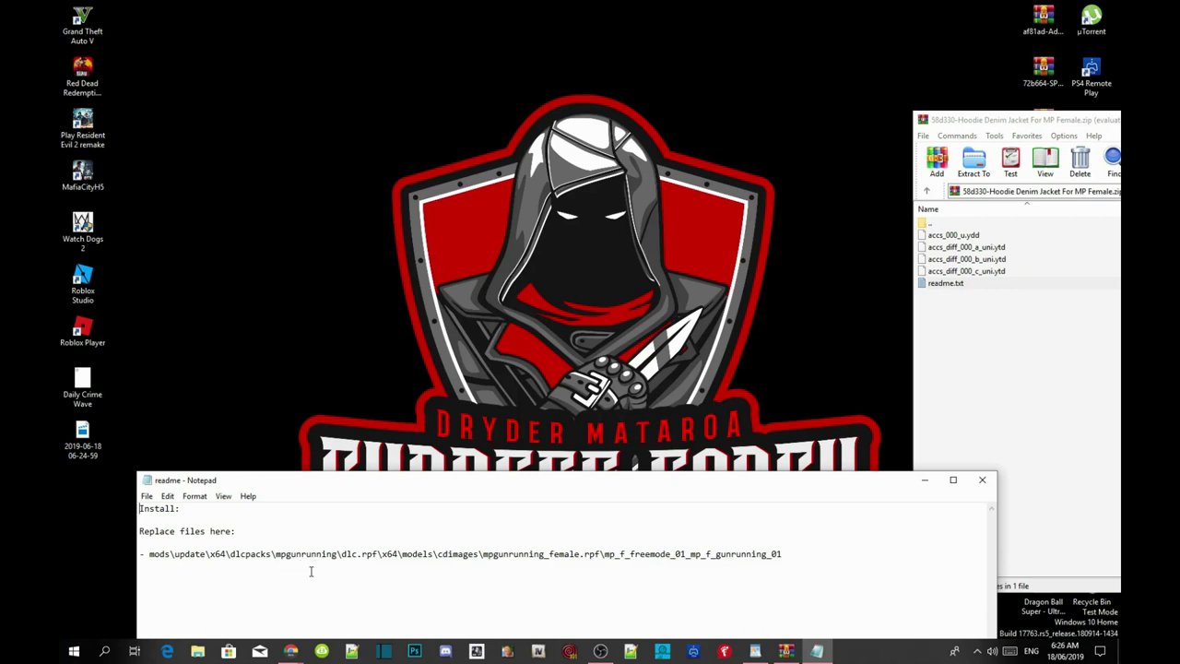
- Open the Grand Theft Auto V installation folder from the game's desktop shortcut and look through its files
{"action": "right_click", "coordinate": [77, 16]}
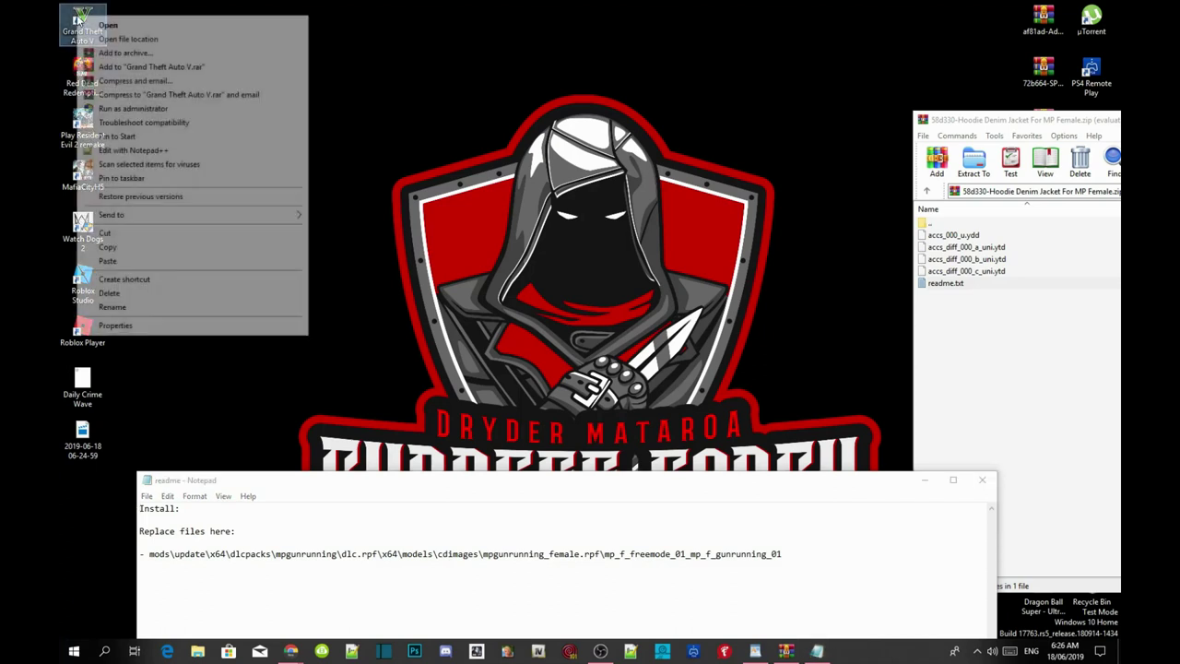
{"action": "left_click", "coordinate": [129, 39]}
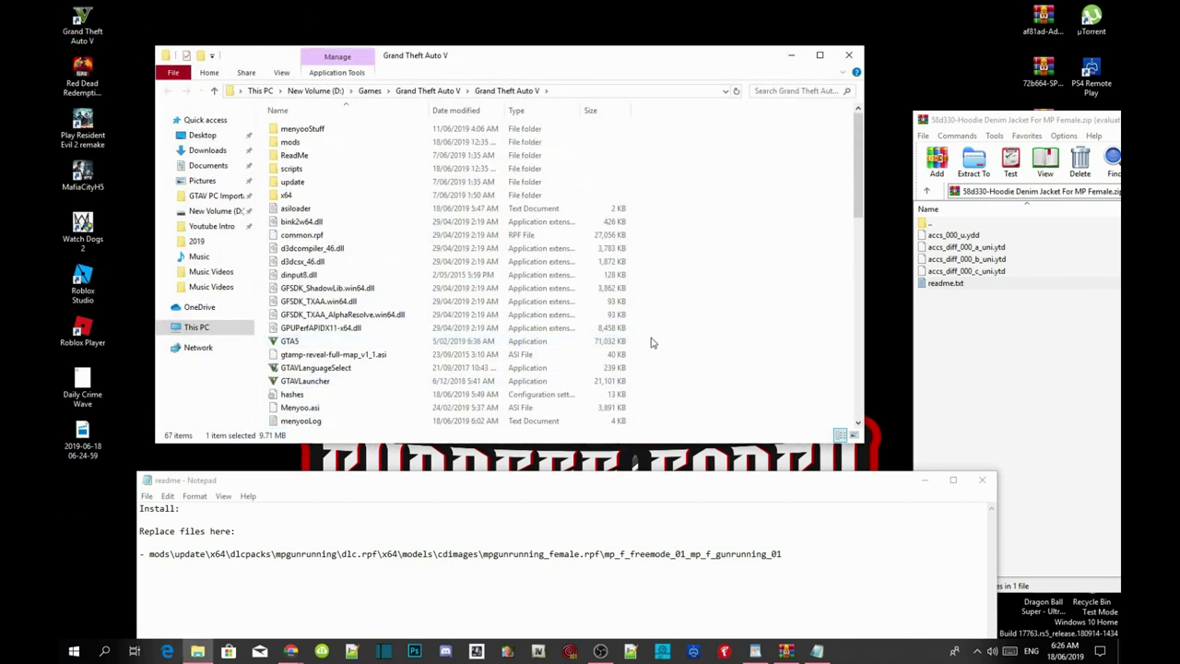
{"action": "scroll", "coordinate": [652, 342], "scroll_direction": "down", "scroll_amount": 13}
{"action": "scroll", "coordinate": [652, 342], "scroll_direction": "down", "scroll_amount": 2}
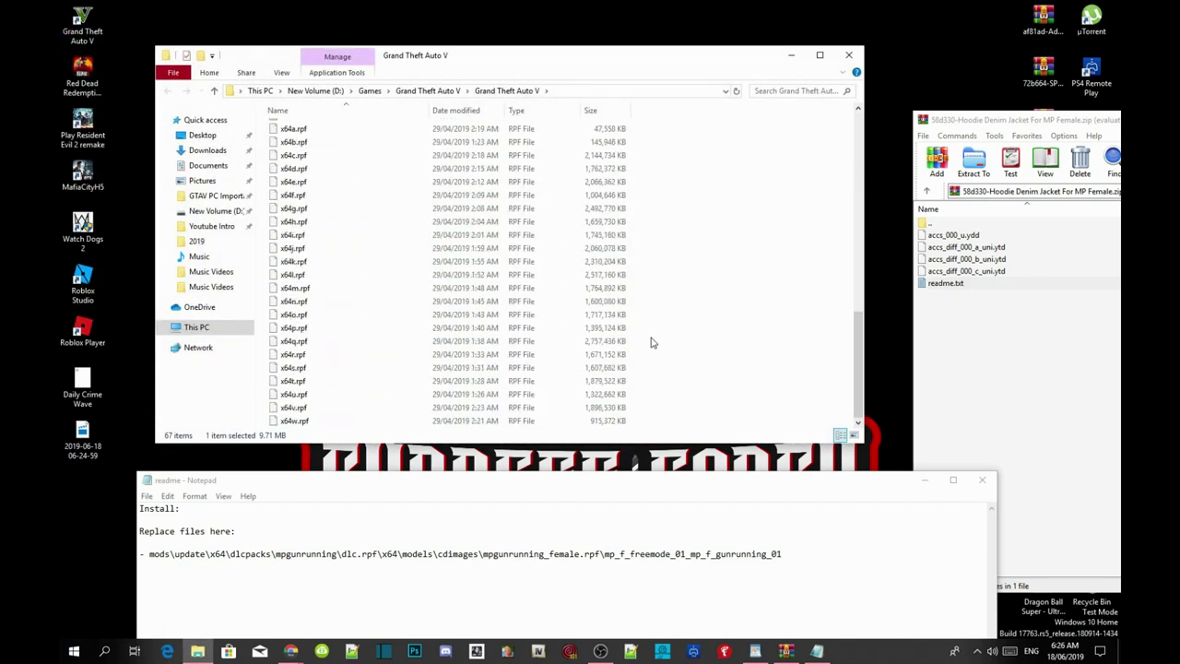
{"action": "scroll", "coordinate": [698, 376], "scroll_direction": "up", "scroll_amount": 10}
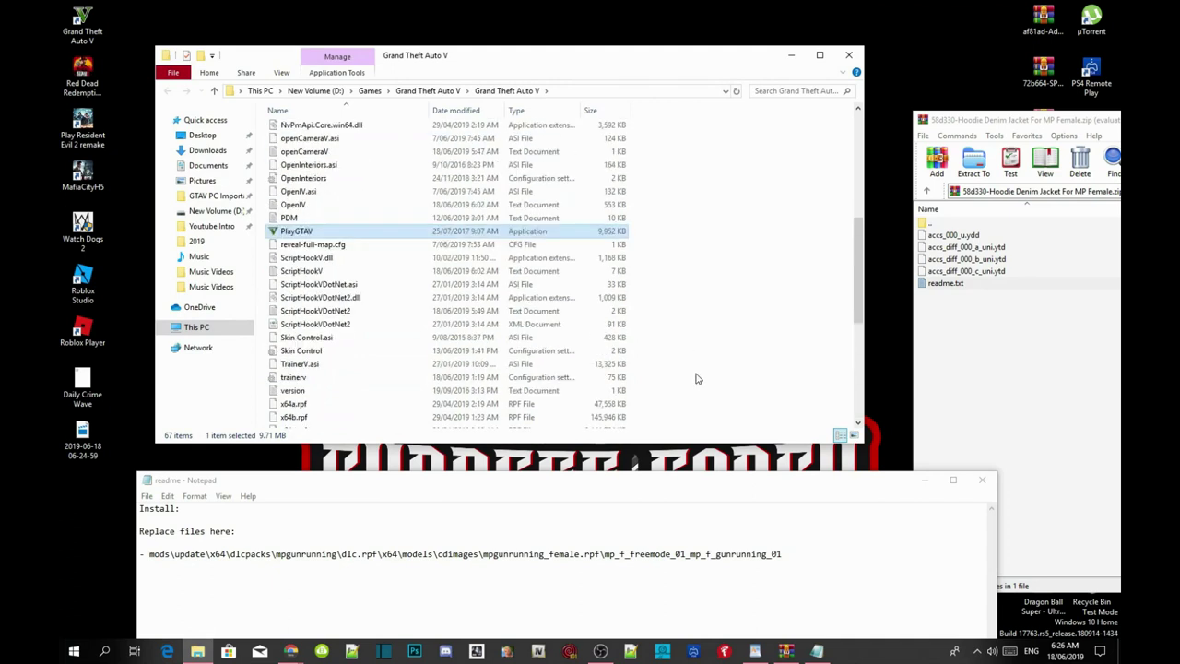
{"action": "scroll", "coordinate": [698, 376], "scroll_direction": "up", "scroll_amount": 7}
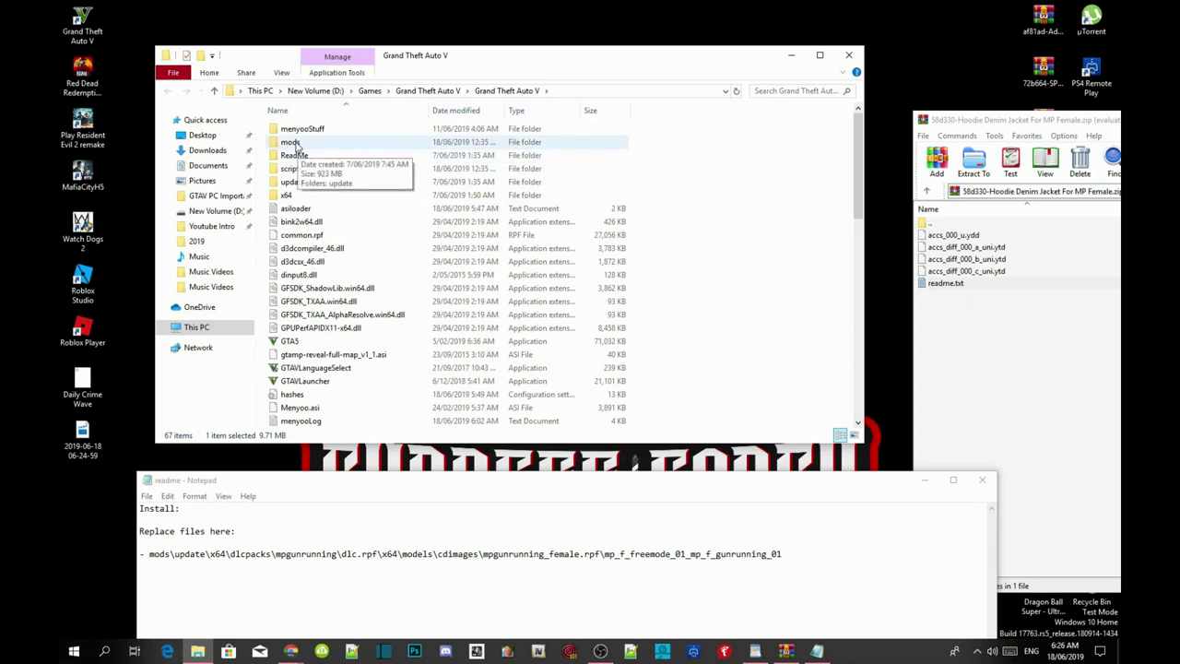
- Check the contents of the game's mods\update\x64\dlcpacks folder
{"action": "double_click", "coordinate": [293, 143]}
{"action": "double_click", "coordinate": [299, 131]}
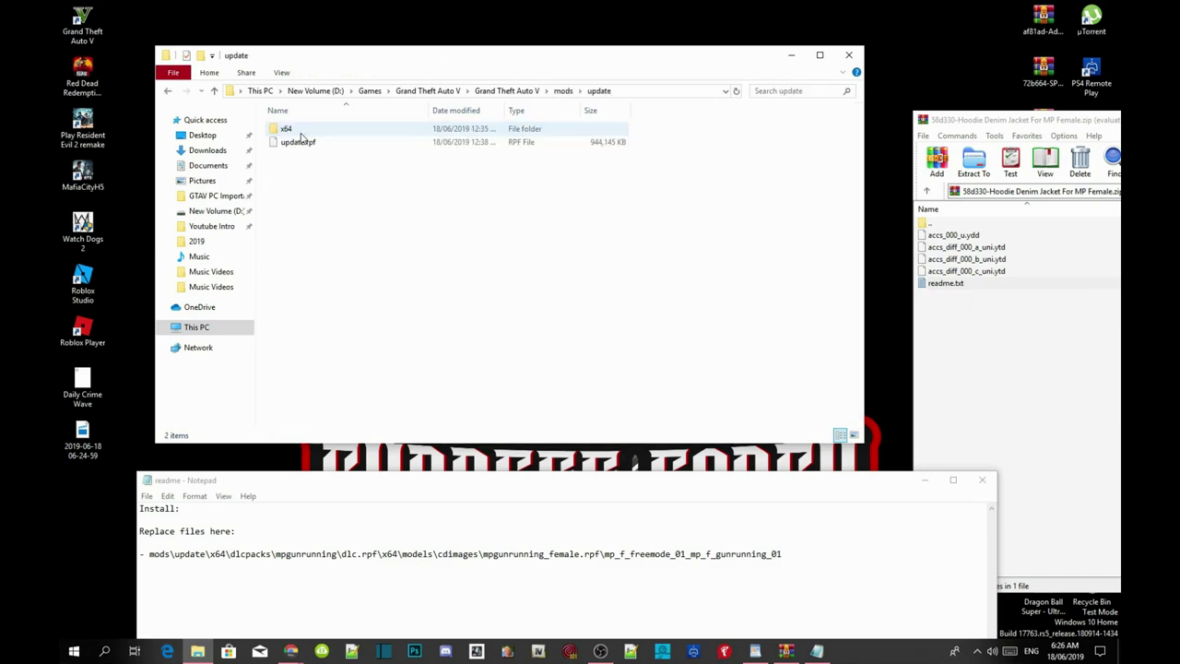
{"action": "double_click", "coordinate": [299, 132]}
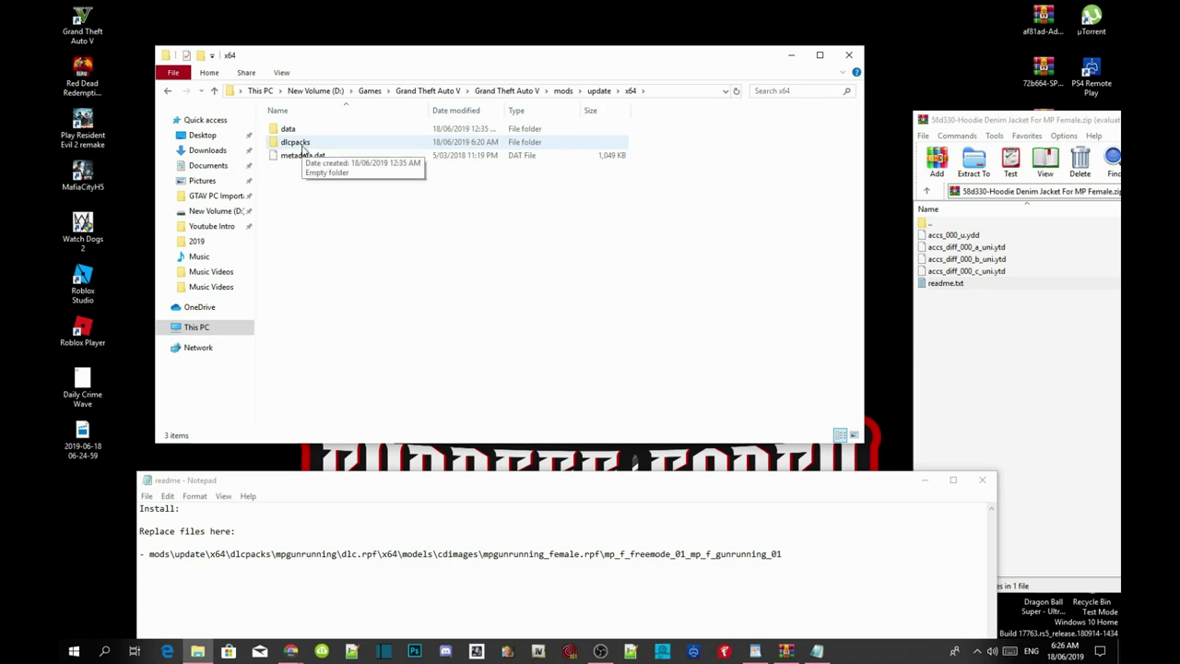
{"action": "double_click", "coordinate": [303, 144]}
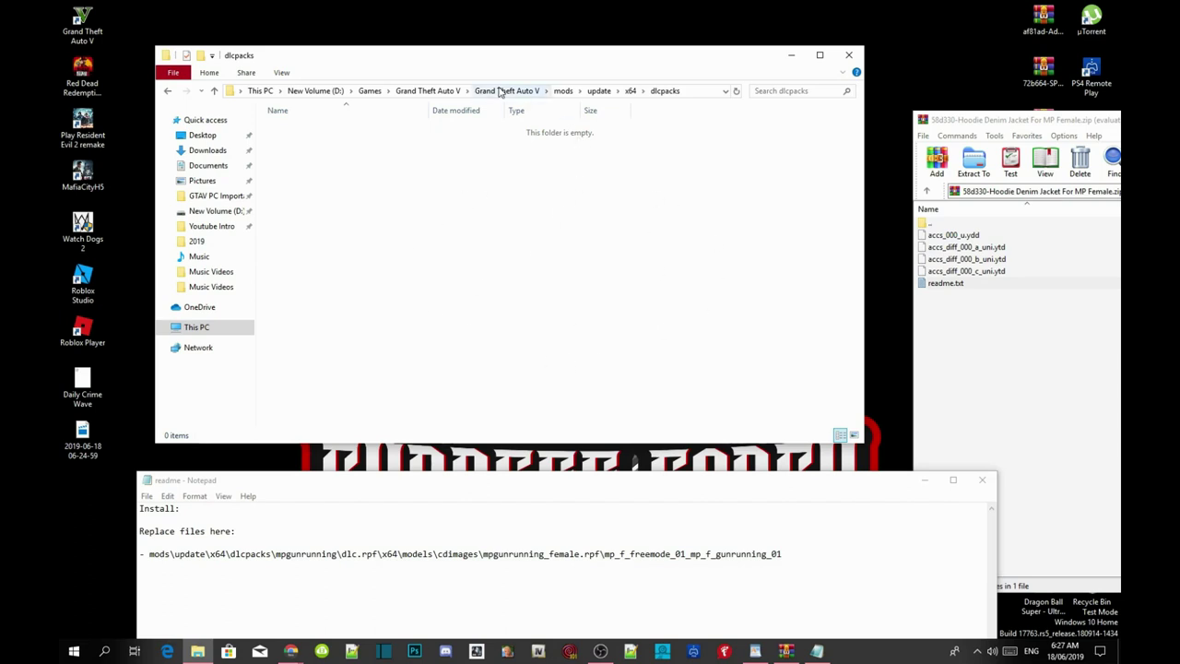
- Copy the mpgunrunning folder from update\x64\dlcpacks in the main Grand Theft Auto V folder
{"action": "left_click", "coordinate": [501, 91]}
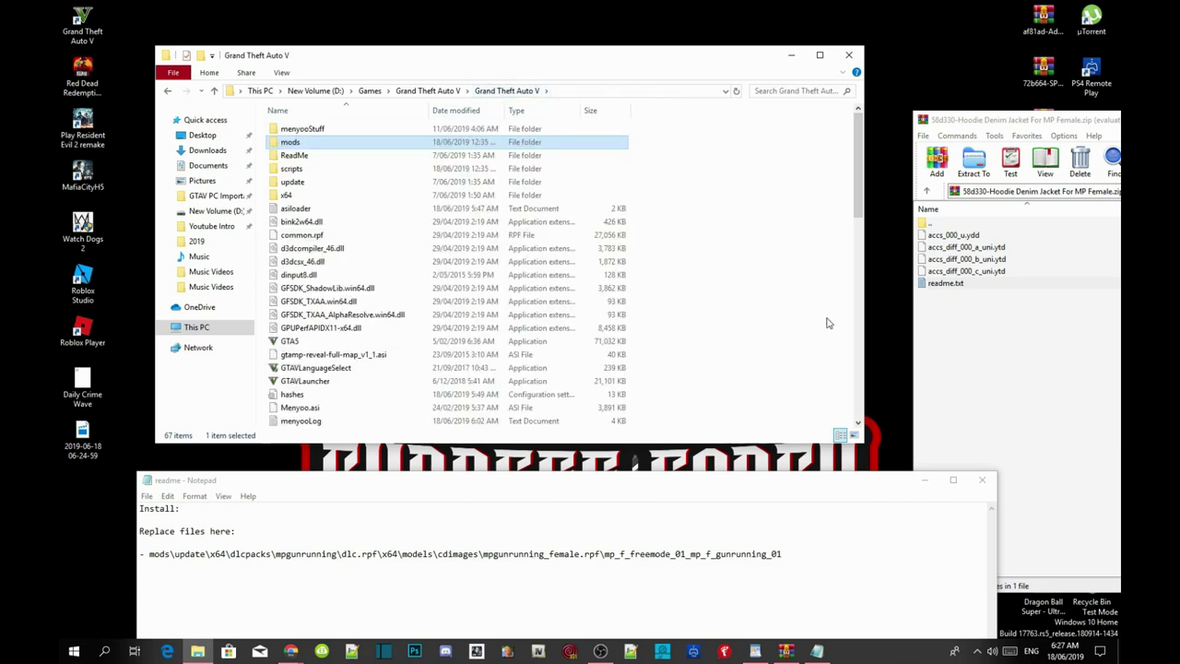
{"action": "left_click", "coordinate": [762, 291]}
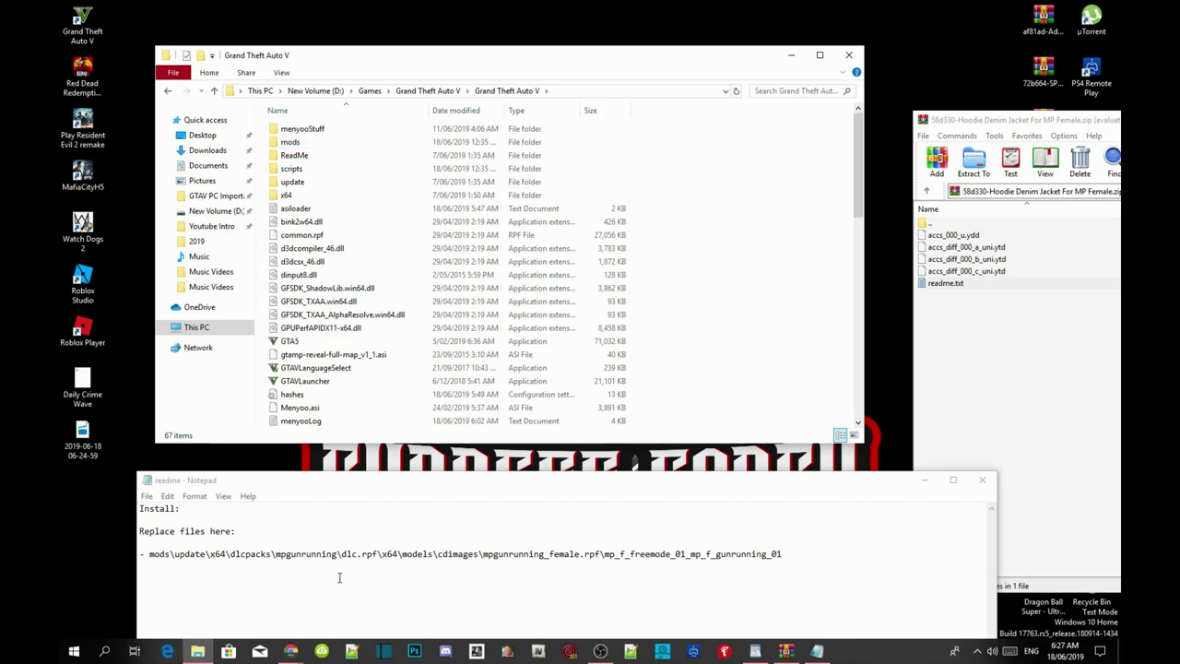
{"action": "double_click", "coordinate": [294, 184]}
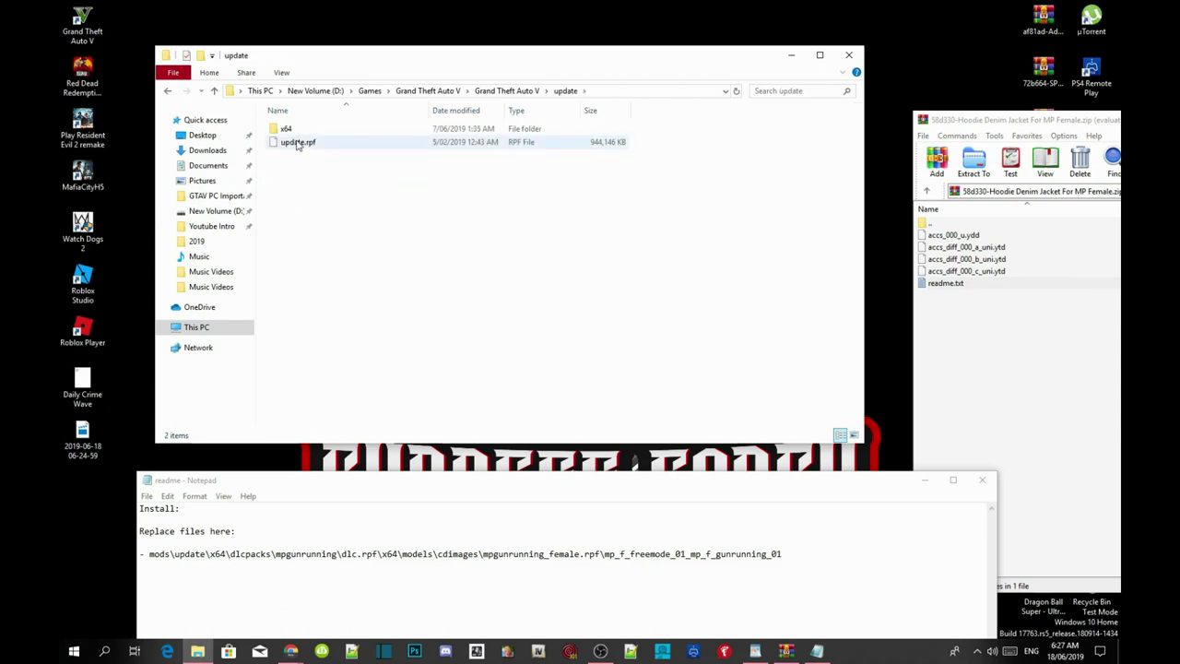
{"action": "double_click", "coordinate": [304, 131]}
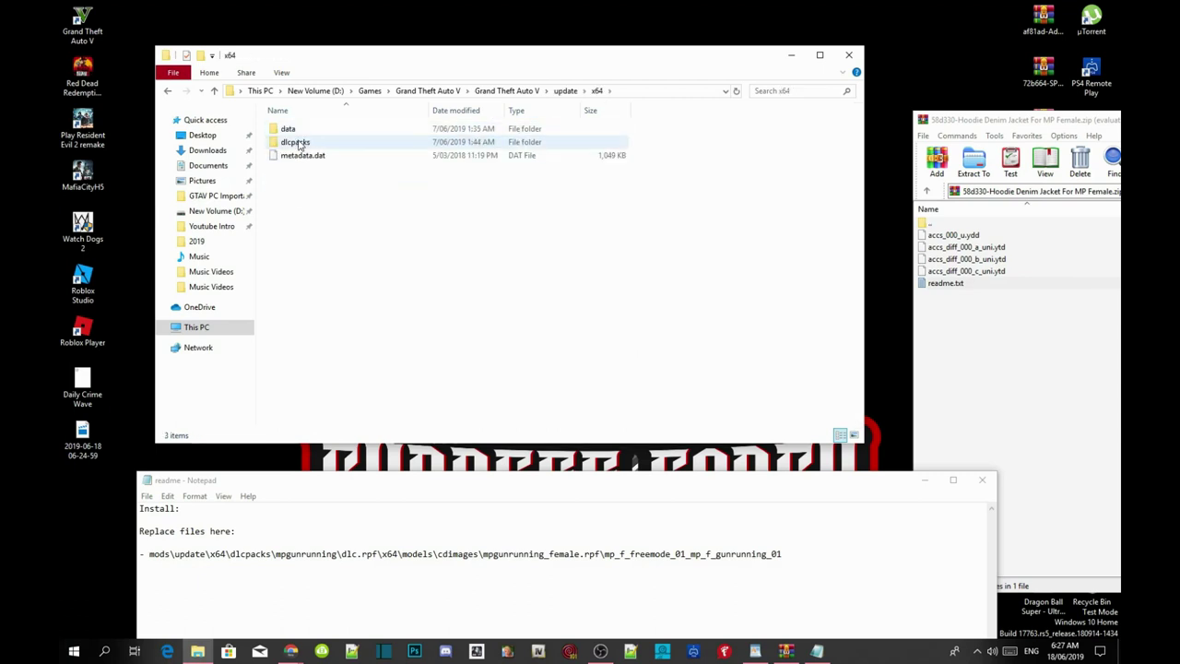
{"action": "double_click", "coordinate": [299, 144]}
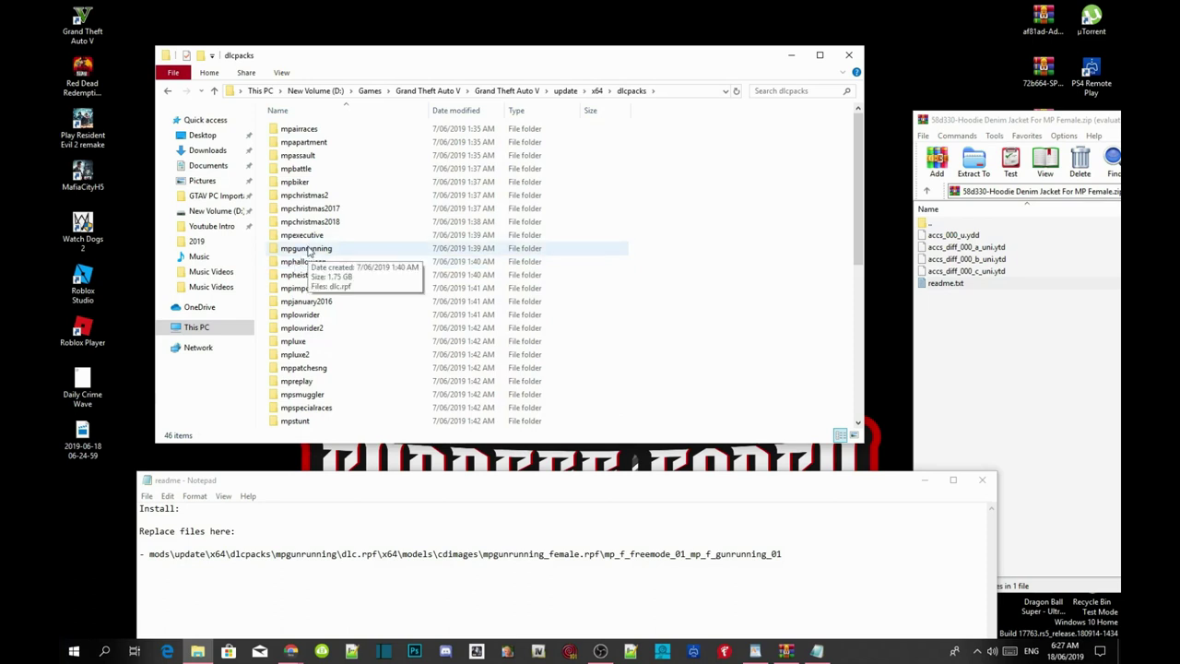
{"action": "right_click", "coordinate": [309, 250]}
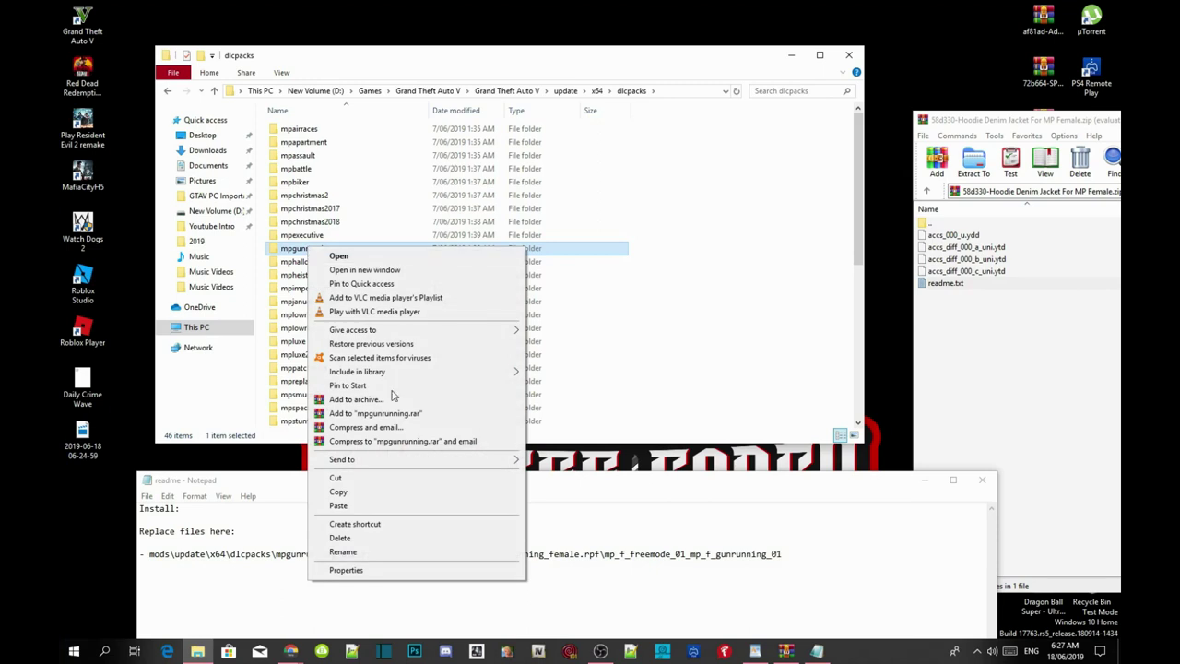
{"action": "left_click", "coordinate": [338, 493]}
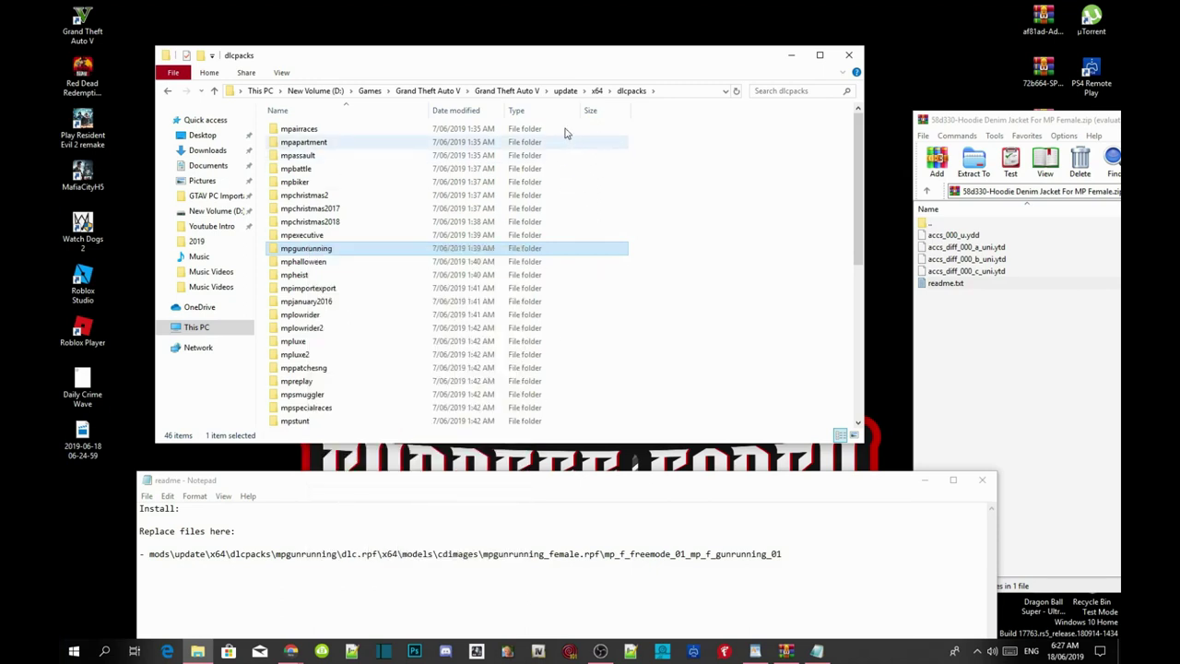
- Paste the copied mpgunrunning folder into mods\update\x64\dlcpacks of the Grand Theft Auto V folder
{"action": "left_click", "coordinate": [515, 92]}
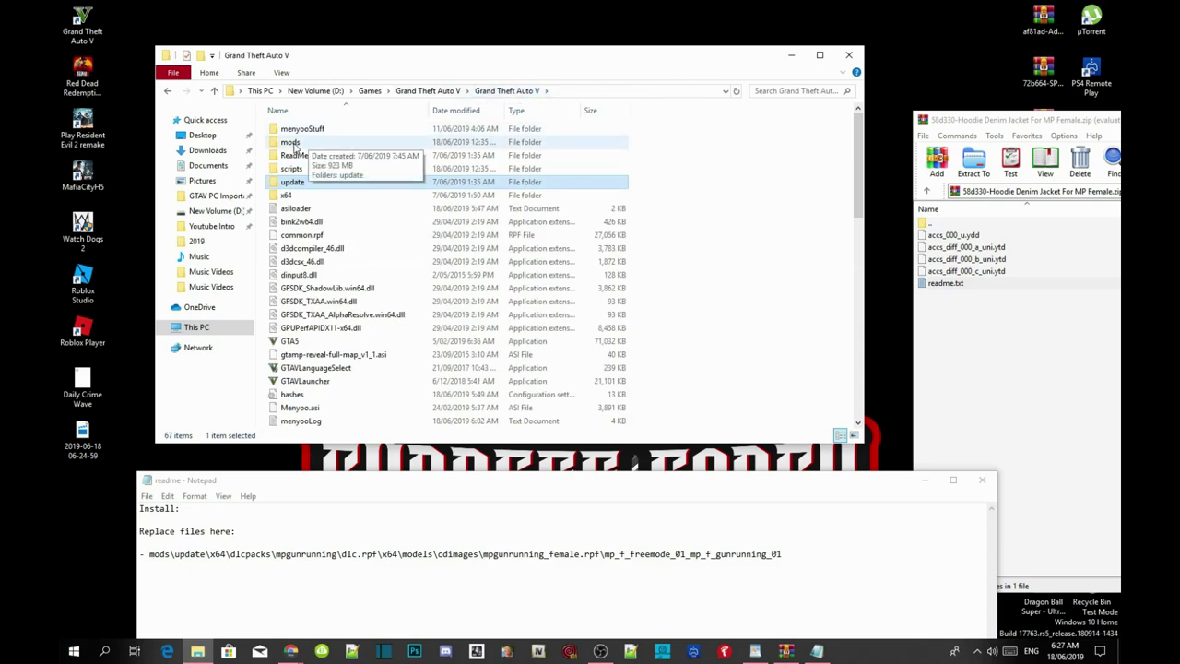
{"action": "double_click", "coordinate": [292, 143]}
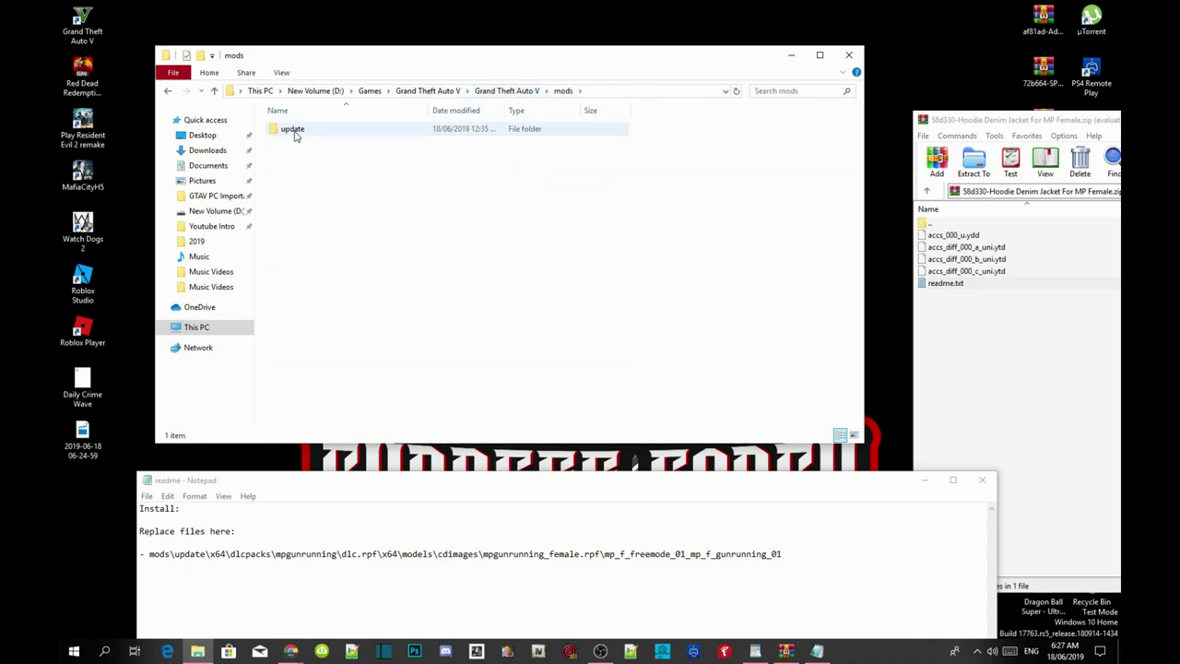
{"action": "double_click", "coordinate": [293, 130]}
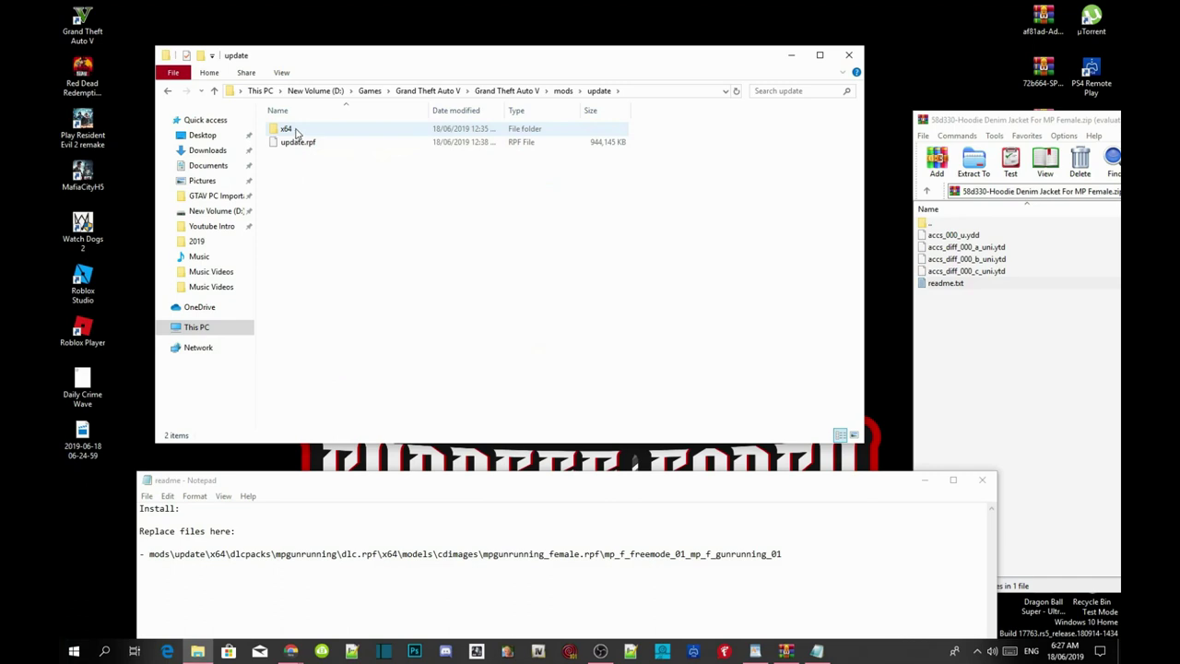
{"action": "double_click", "coordinate": [295, 130]}
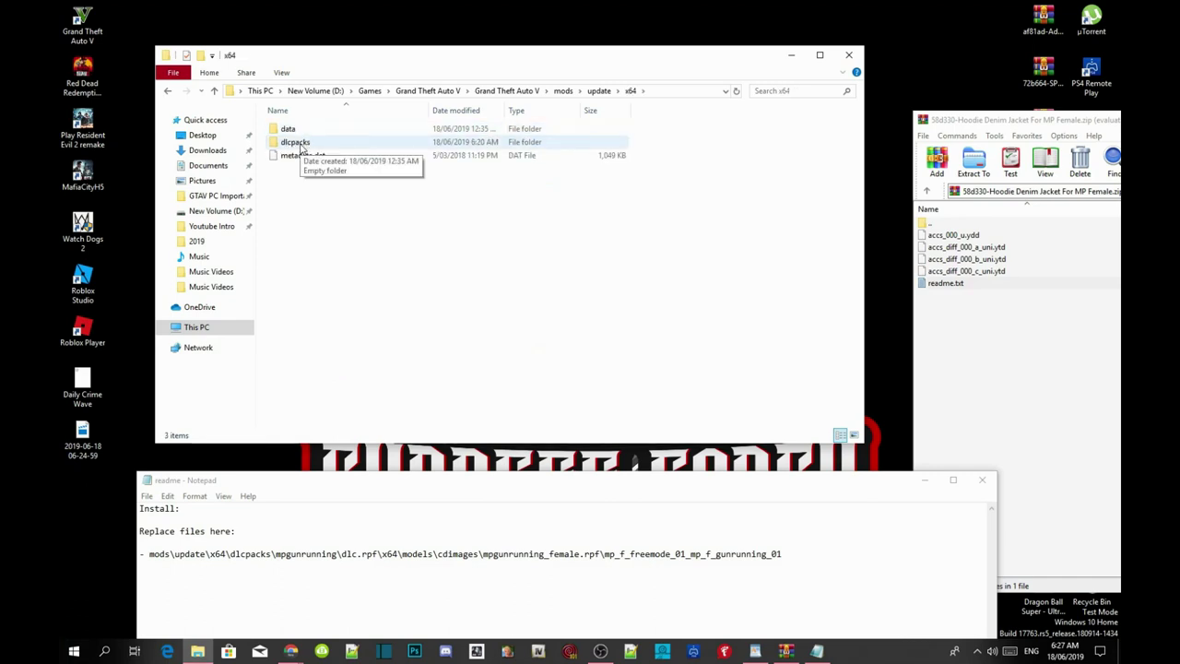
{"action": "double_click", "coordinate": [297, 143]}
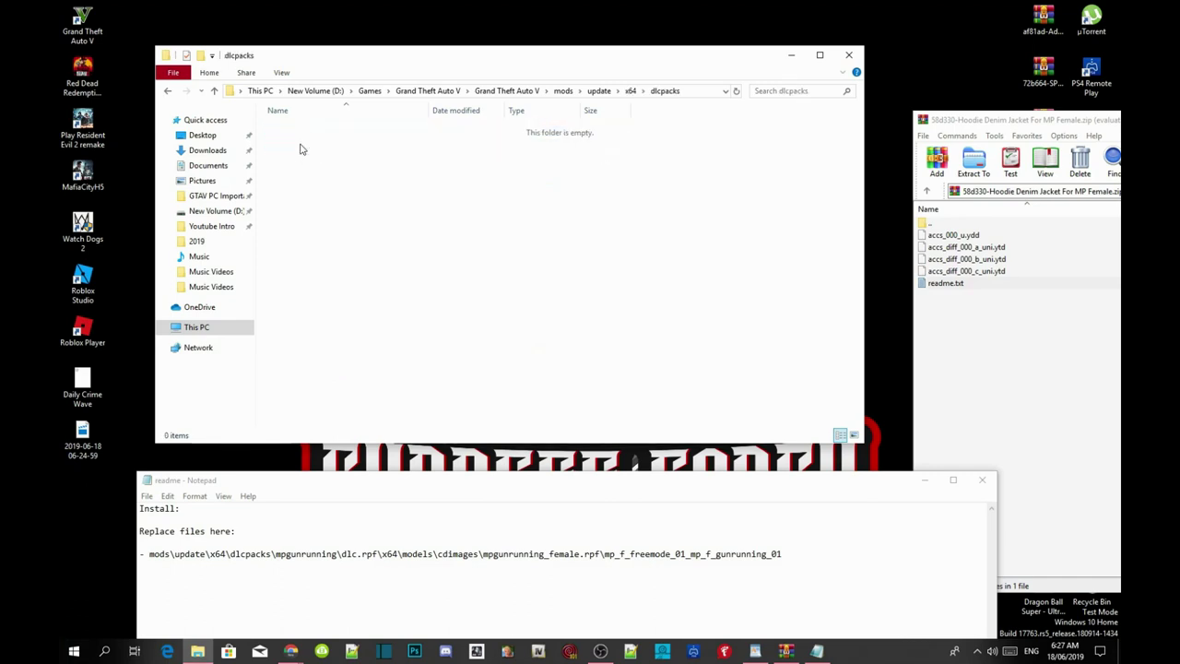
{"action": "right_click", "coordinate": [384, 170]}
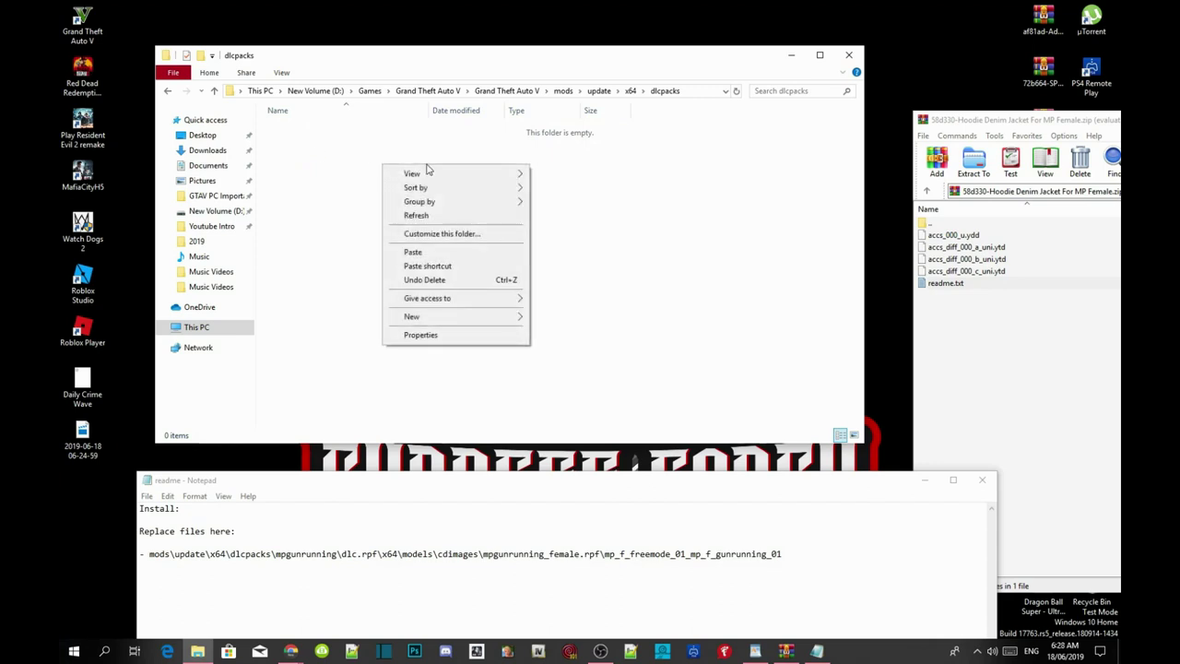
{"action": "left_click", "coordinate": [417, 252]}
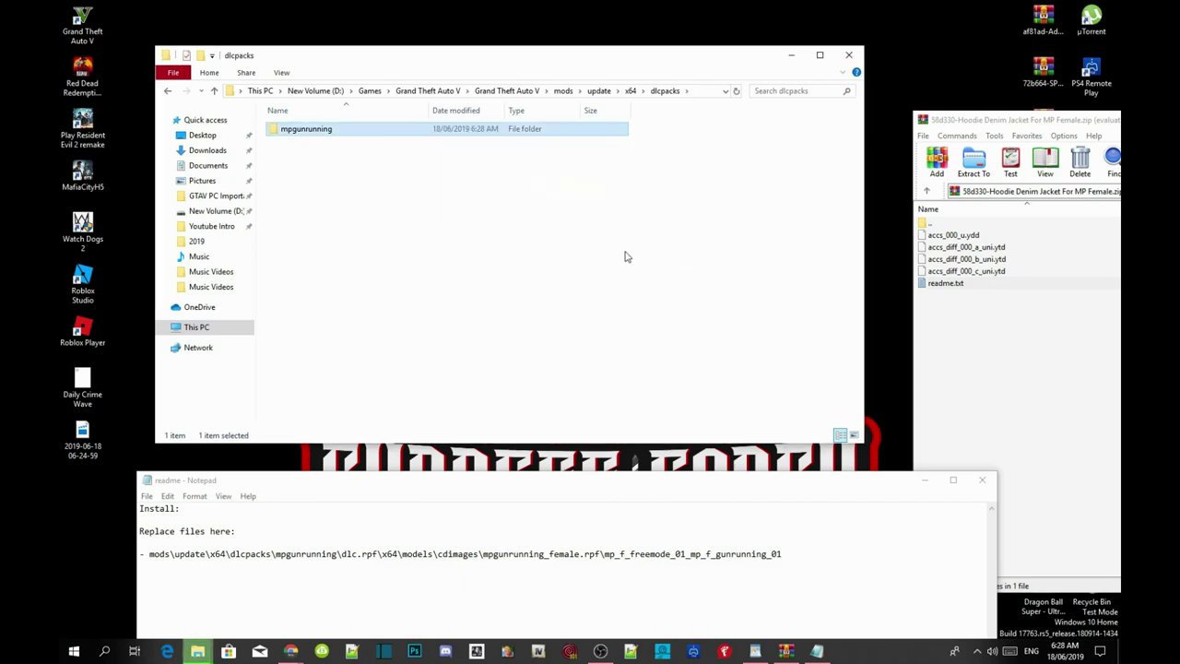
{"action": "left_click", "coordinate": [439, 222]}
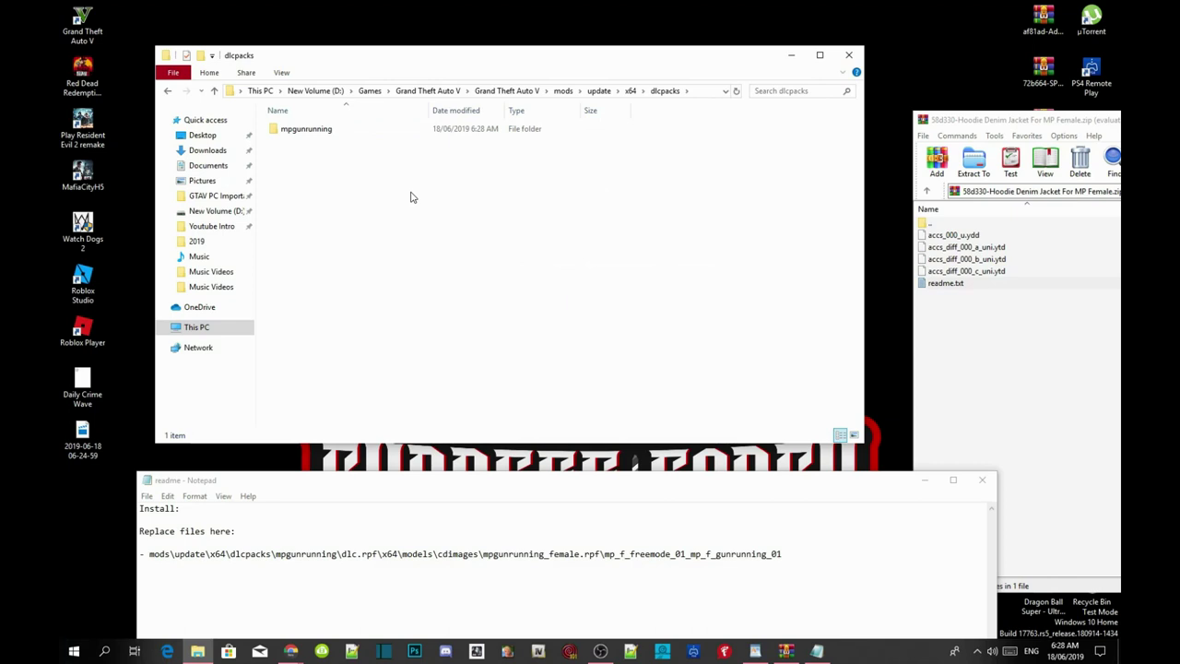
- Refresh the main Grand Theft Auto V folder and close its window
{"action": "left_click", "coordinate": [508, 91]}
{"action": "right_click", "coordinate": [760, 250]}
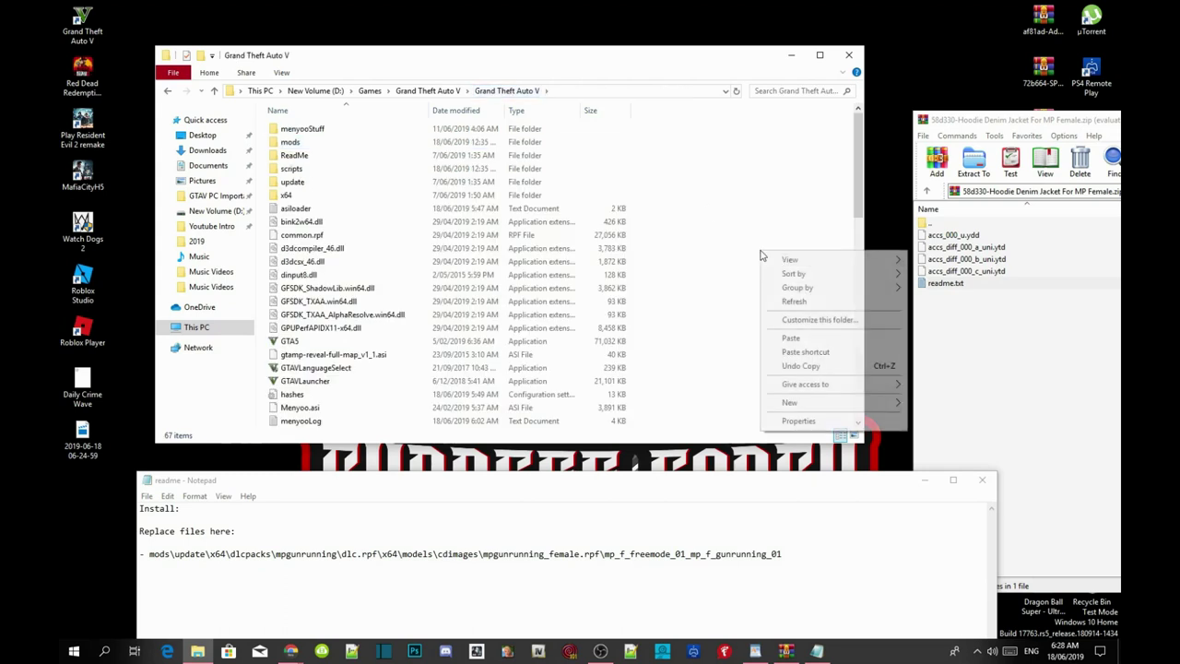
{"action": "left_click", "coordinate": [797, 302]}
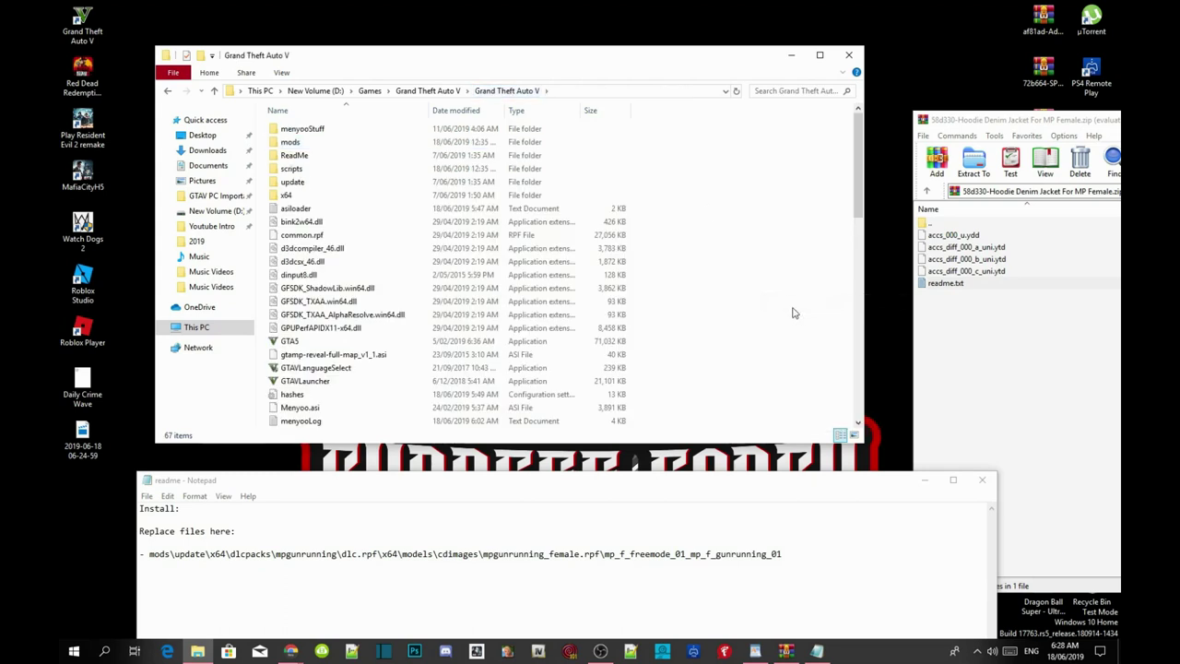
{"action": "left_click", "coordinate": [848, 56]}
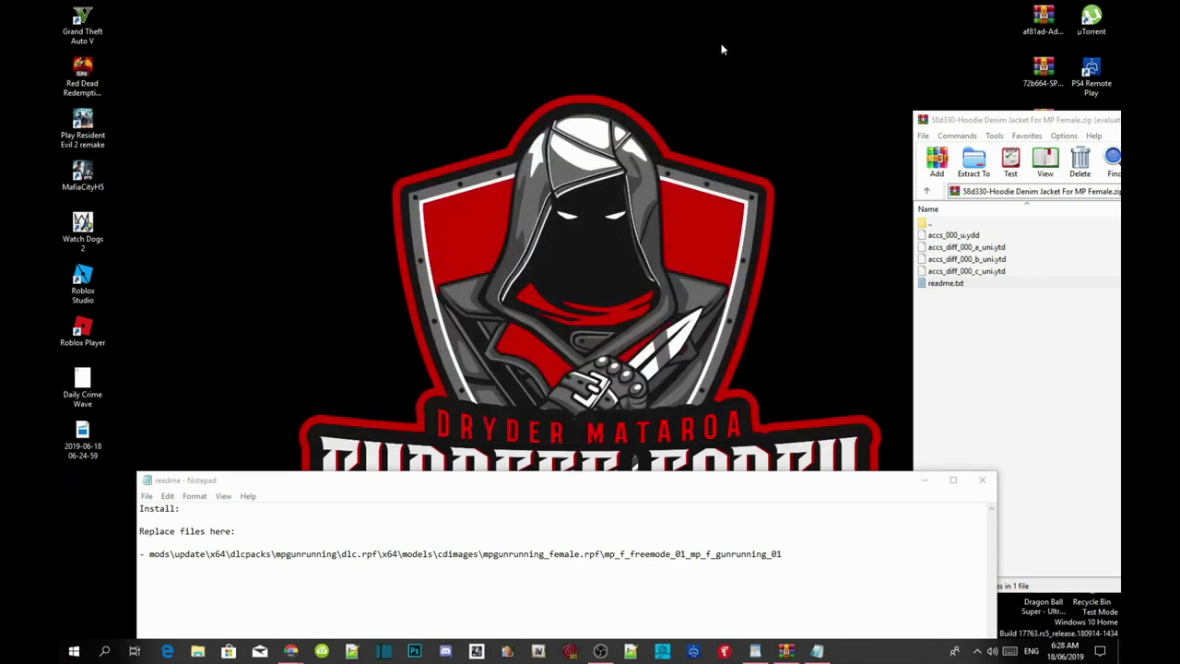
- Launch OpenIV for the Windows version of Grand Theft Auto V and place its window above the readme
{"action": "left_click", "coordinate": [540, 652]}
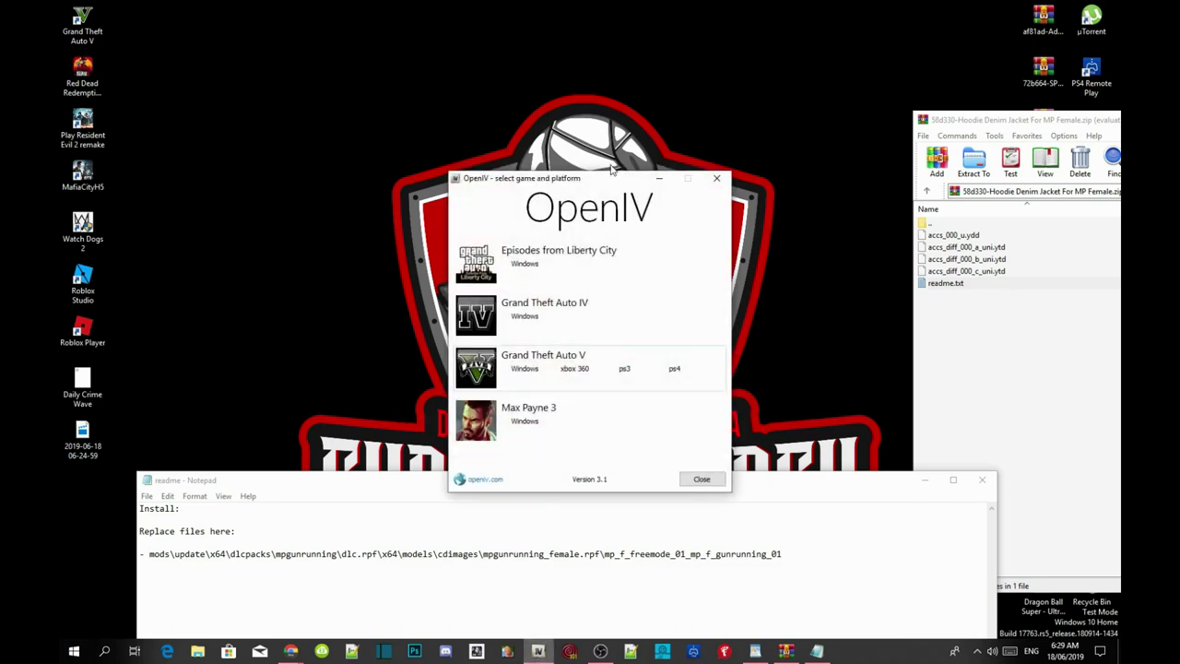
{"action": "left_click_drag", "start_coordinate": [611, 179], "coordinate": [606, 71]}
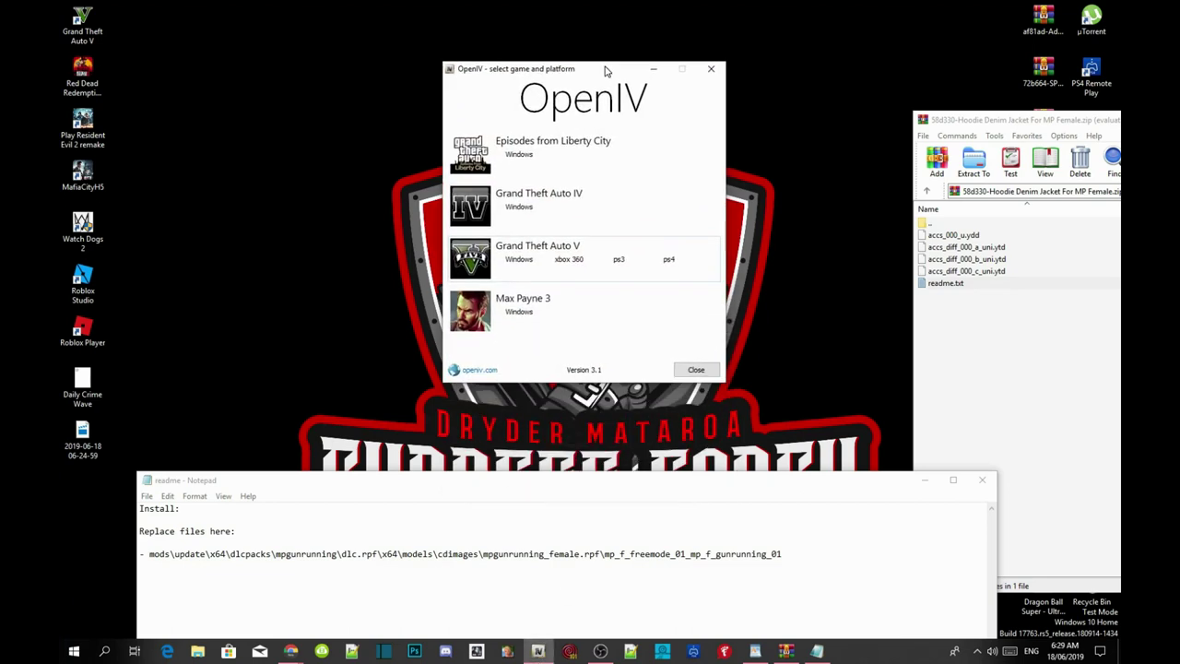
{"action": "left_click", "coordinate": [519, 261]}
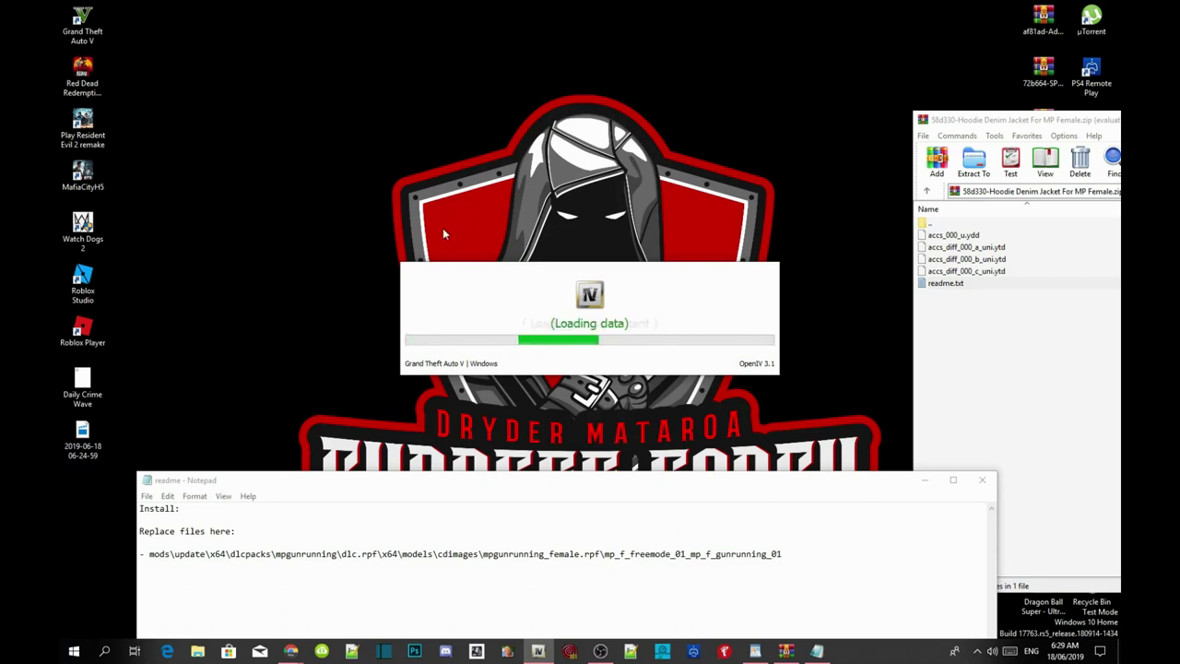
{"action": "left_click_drag", "start_coordinate": [666, 137], "coordinate": [652, 42]}
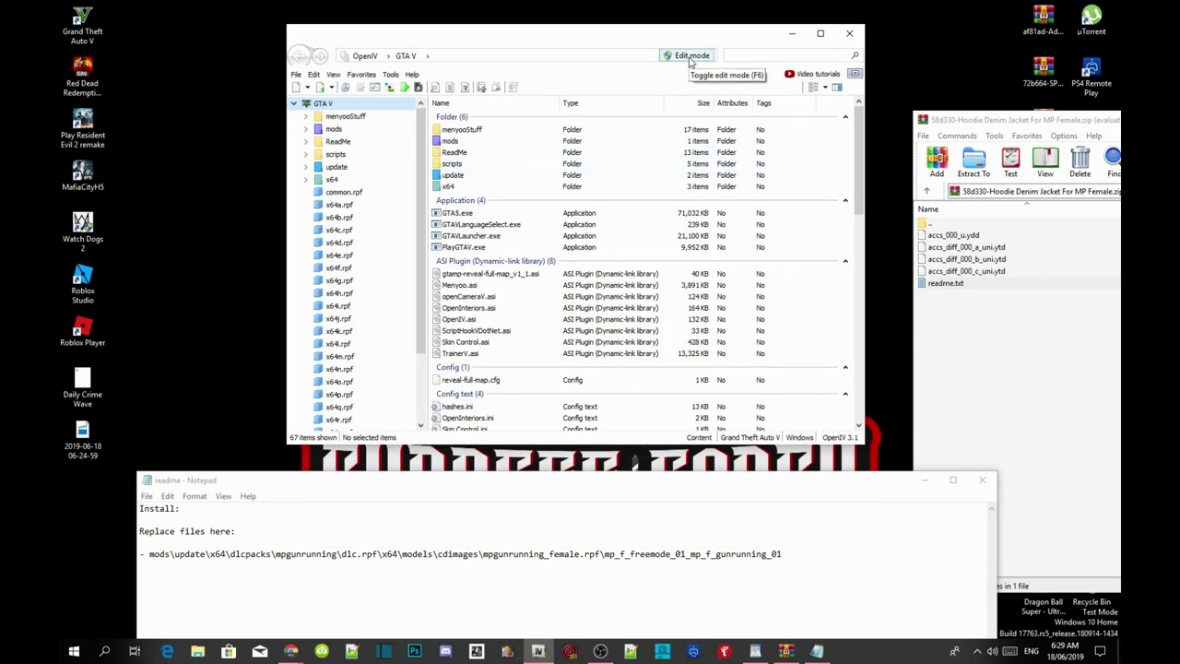
- Turn on edit mode in OpenIV and check the mod's install path in the readme
{"action": "left_click", "coordinate": [689, 57]}
{"action": "left_click", "coordinate": [633, 370]}
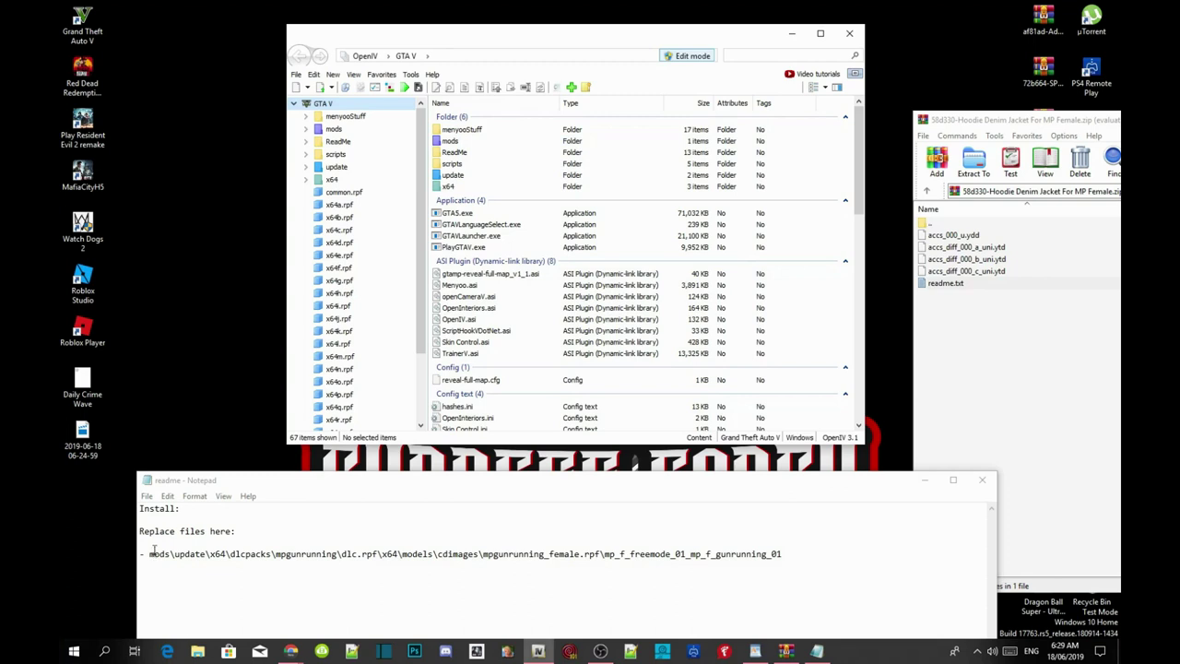
{"action": "left_click_drag", "start_coordinate": [155, 551], "coordinate": [138, 551]}
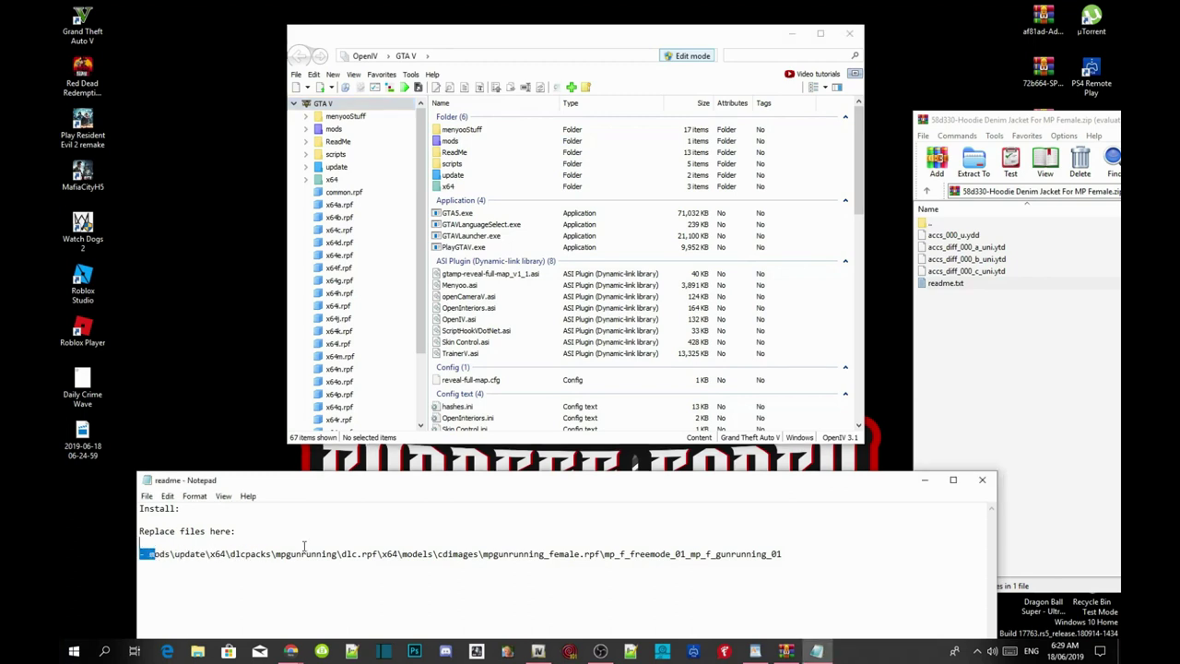
{"action": "left_click_drag", "start_coordinate": [486, 544], "coordinate": [788, 554]}
{"action": "left_click", "coordinate": [788, 554]}
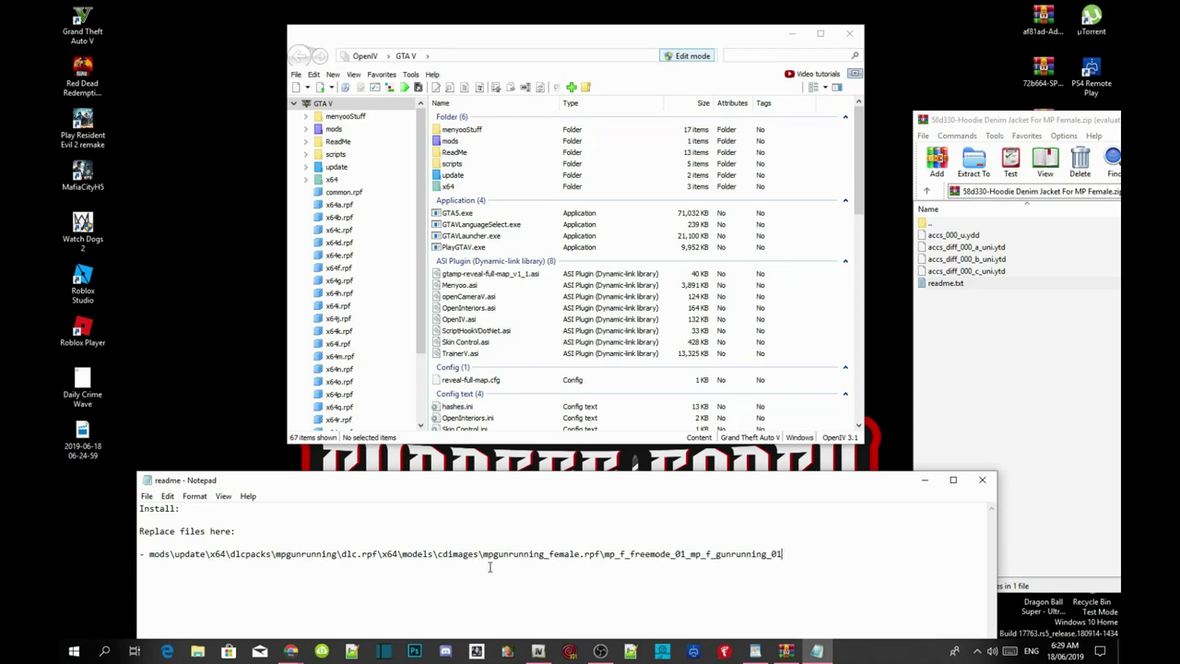
- Open the folder mods\update\x64\dlcpacks\mpgunrunning in OpenIV
{"action": "double_click", "coordinate": [453, 142]}
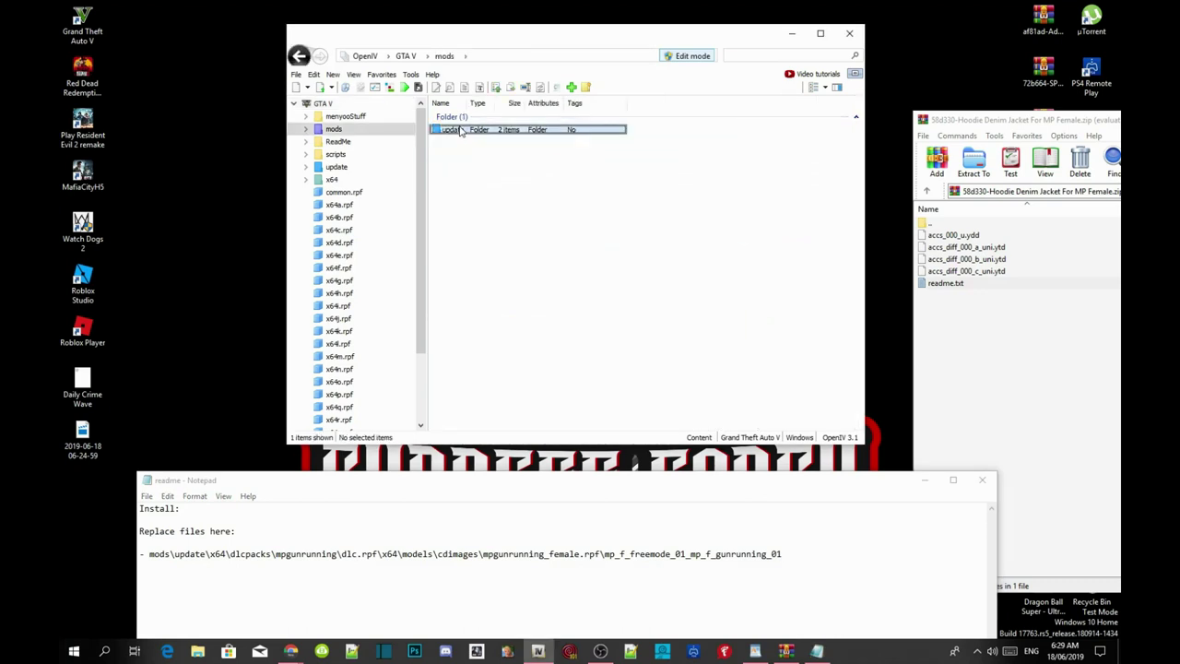
{"action": "double_click", "coordinate": [455, 131]}
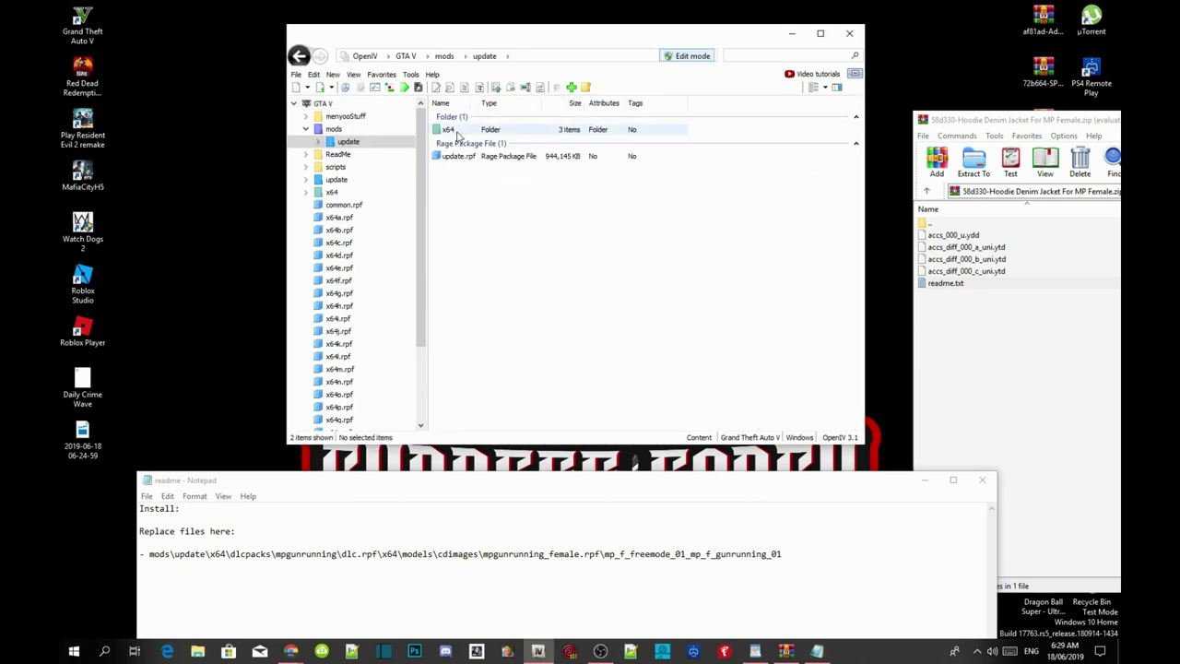
{"action": "double_click", "coordinate": [456, 132]}
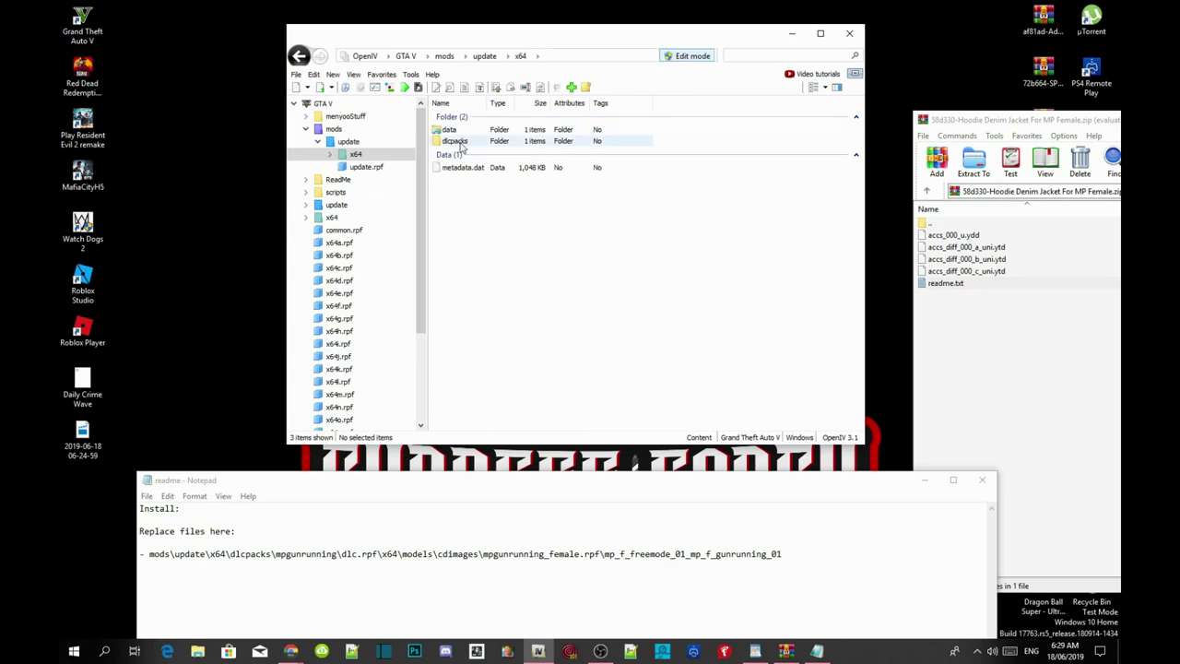
{"action": "double_click", "coordinate": [458, 142]}
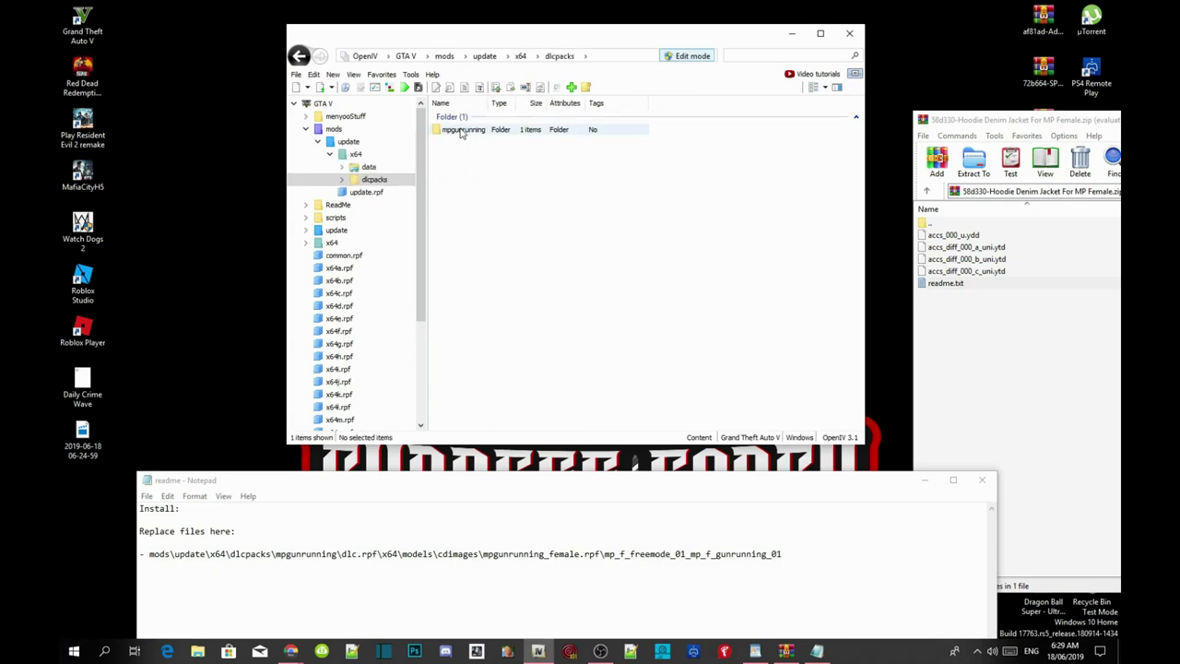
{"action": "double_click", "coordinate": [461, 132]}
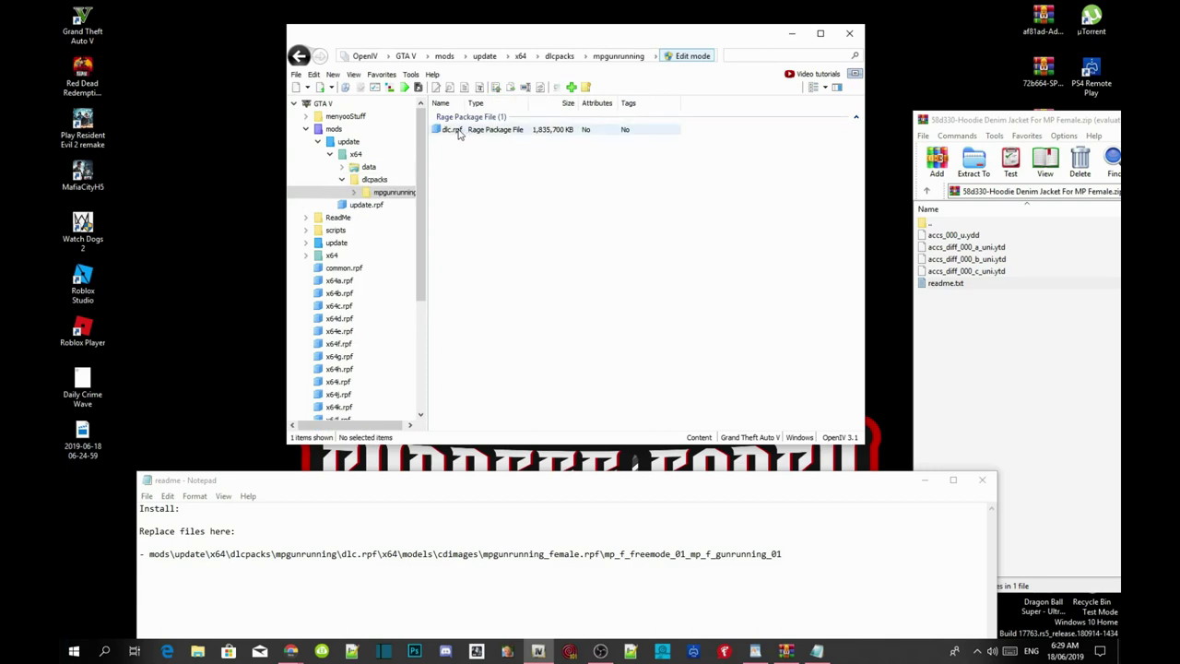
- Open dlc.rpf and go to its x64\models\cdimages folder
{"action": "double_click", "coordinate": [458, 132]}
{"action": "right_click", "coordinate": [458, 131]}
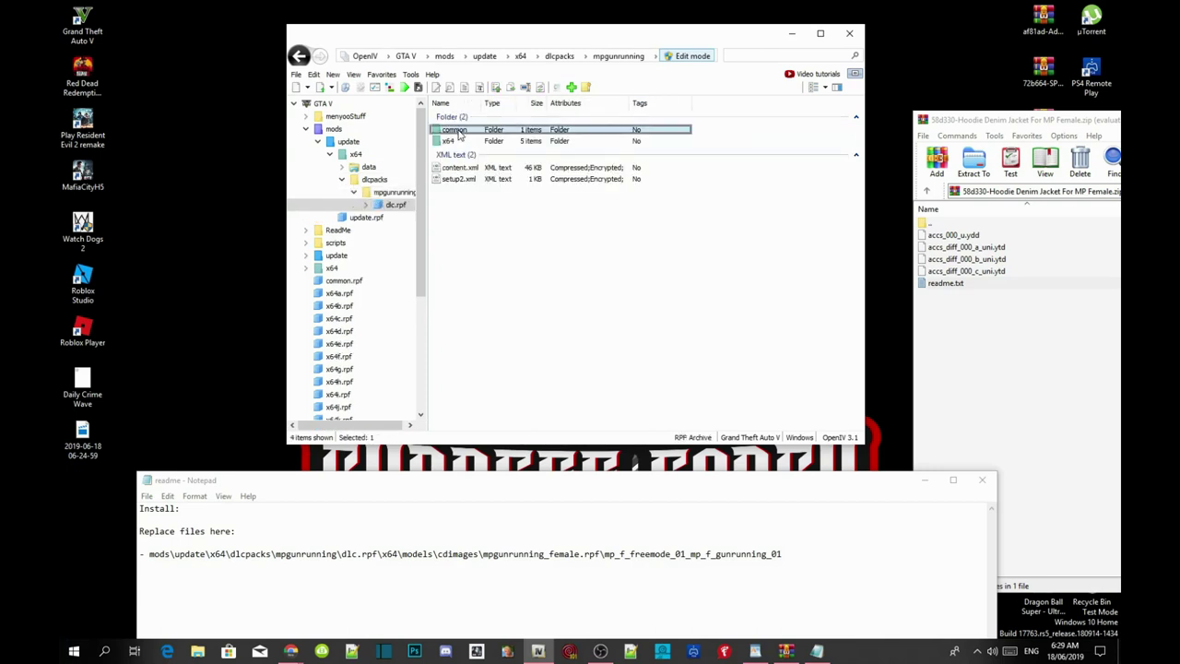
{"action": "left_click", "coordinate": [448, 144]}
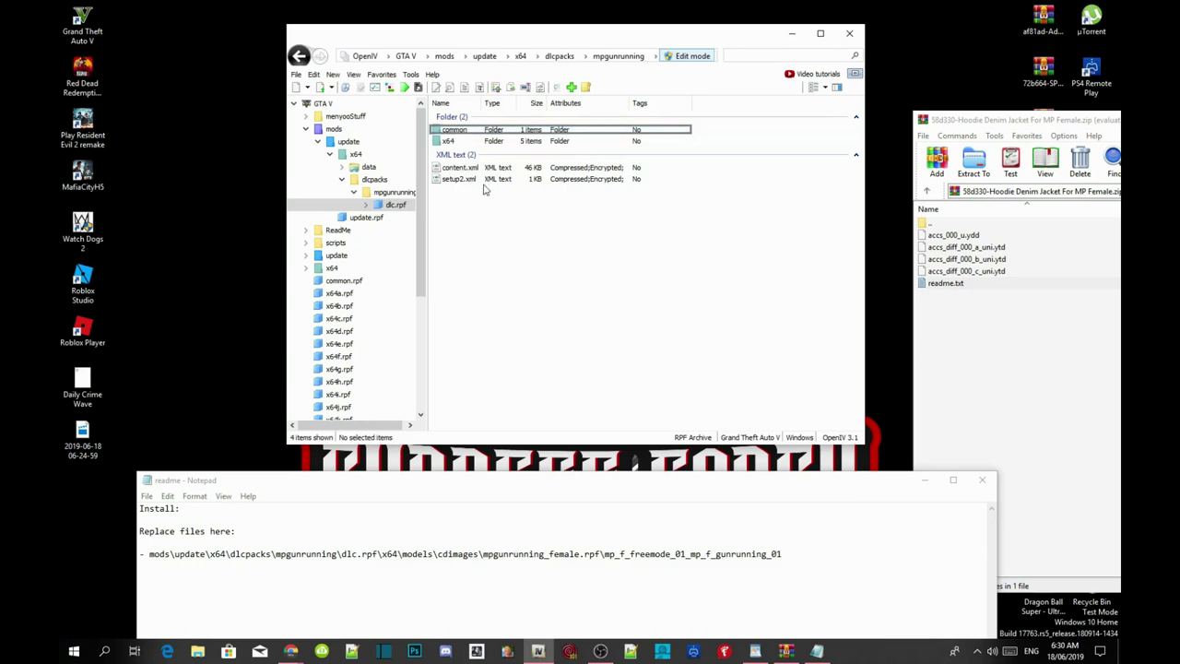
{"action": "double_click", "coordinate": [450, 141]}
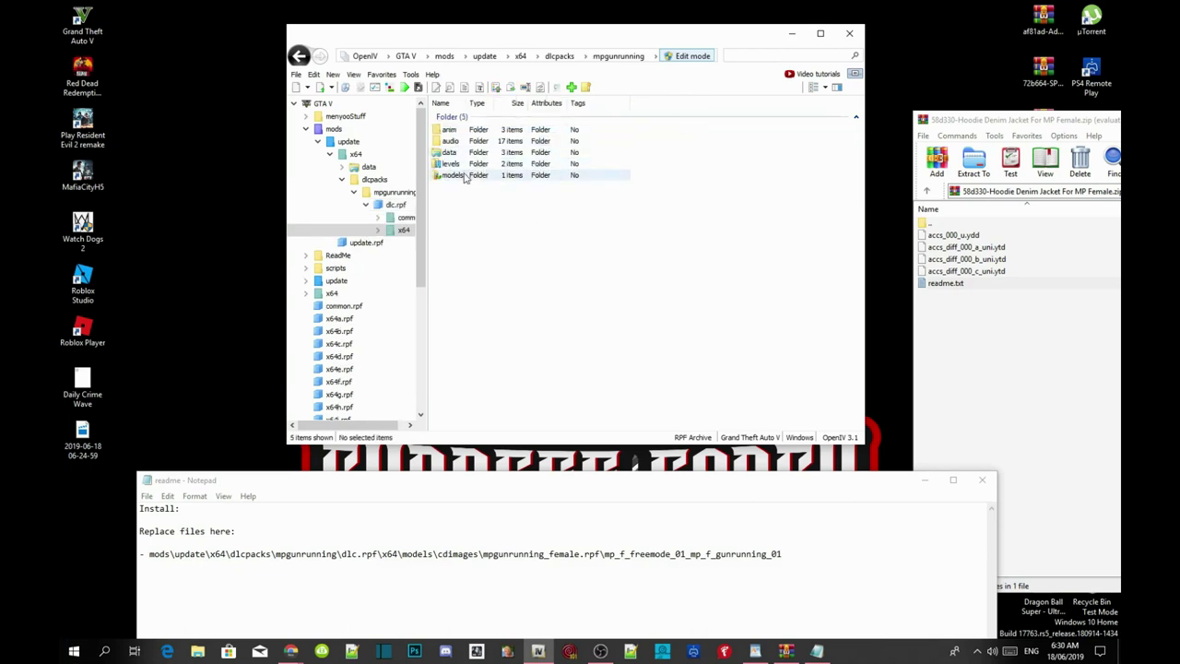
{"action": "double_click", "coordinate": [462, 176]}
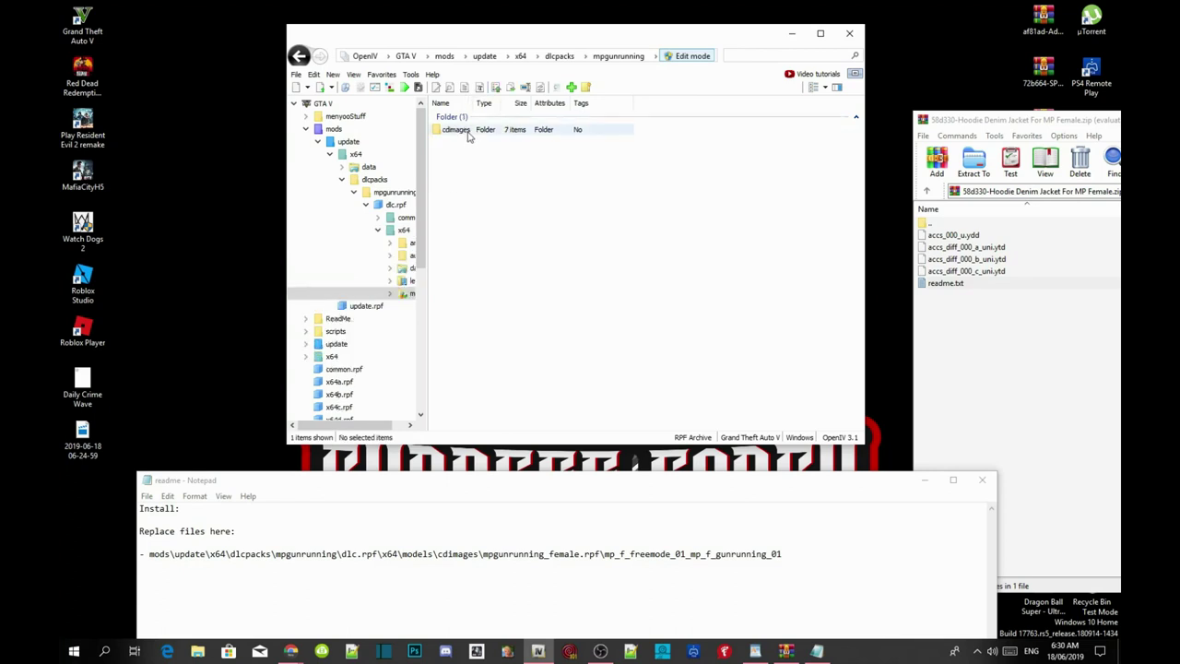
{"action": "double_click", "coordinate": [456, 130]}
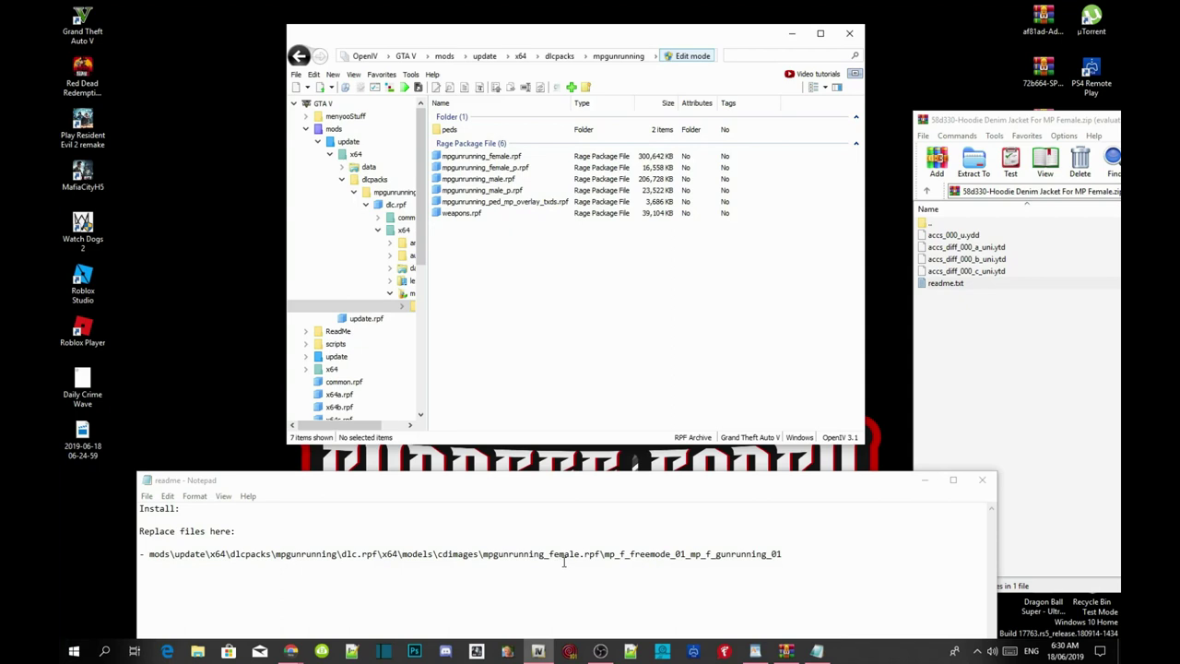
- Open the mp_f_freemode_01_mp_f_gunrunning_01 folder inside mpgunrunning_female.rpf and look through its file list
{"action": "double_click", "coordinate": [491, 157]}
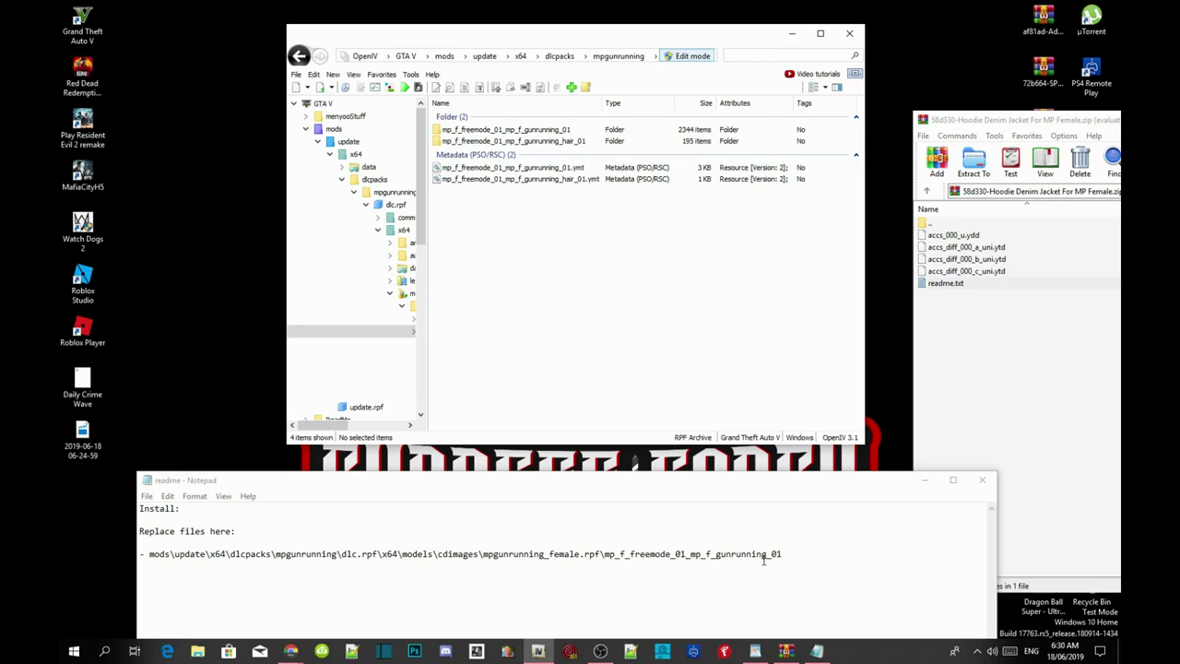
{"action": "left_click", "coordinate": [551, 134]}
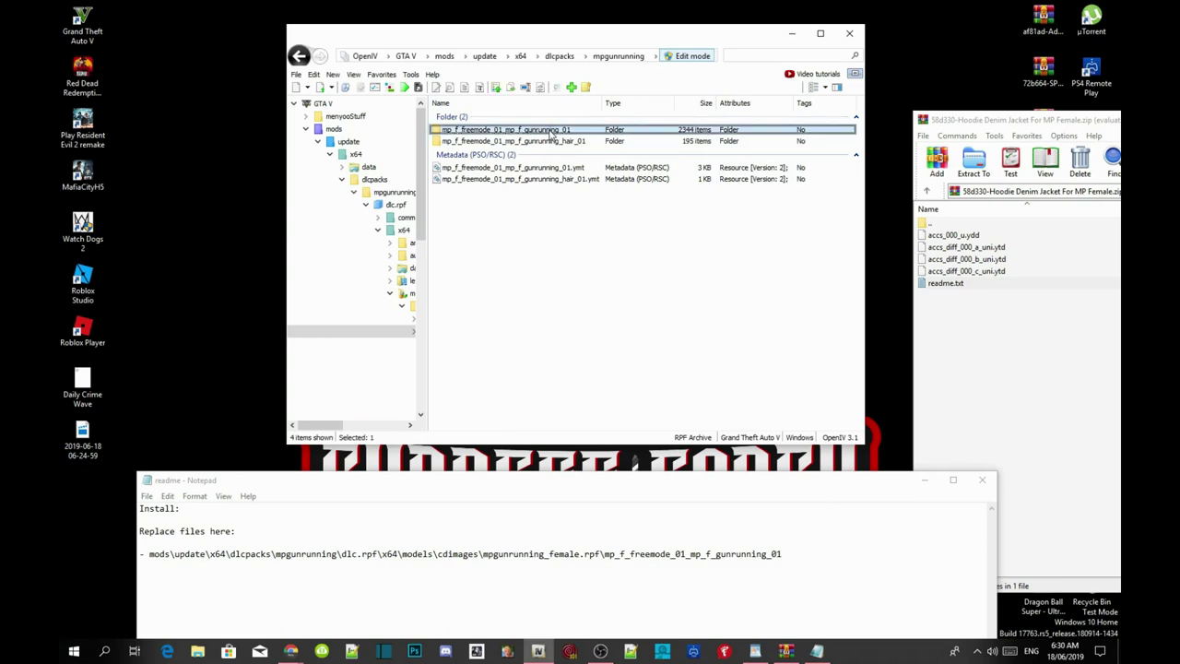
{"action": "double_click", "coordinate": [551, 133]}
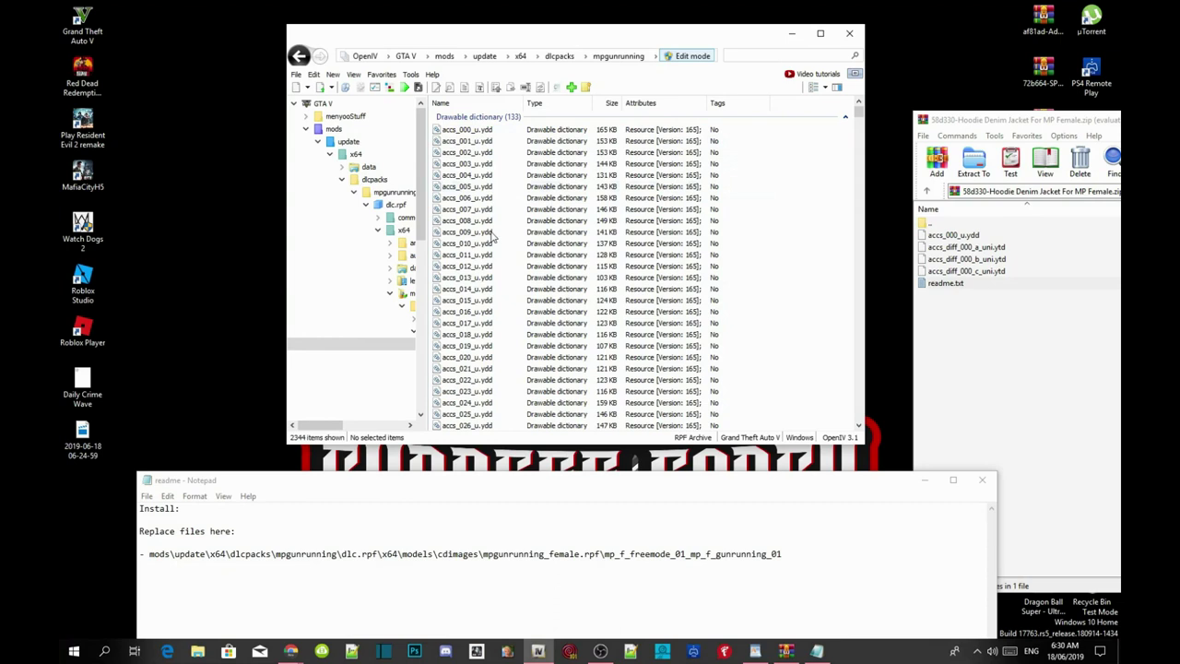
{"action": "scroll", "coordinate": [750, 274], "scroll_direction": "down", "scroll_amount": 8}
{"action": "scroll", "coordinate": [749, 273], "scroll_direction": "up", "scroll_amount": 8}
- Replace the folder's accs_000_u.ydd and accs_diff_000_a, b and c _uni.ytd with the mod archive's versions, excluding readme.txt, and close the archive and readme
{"action": "left_click_drag", "start_coordinate": [981, 323], "coordinate": [968, 236]}
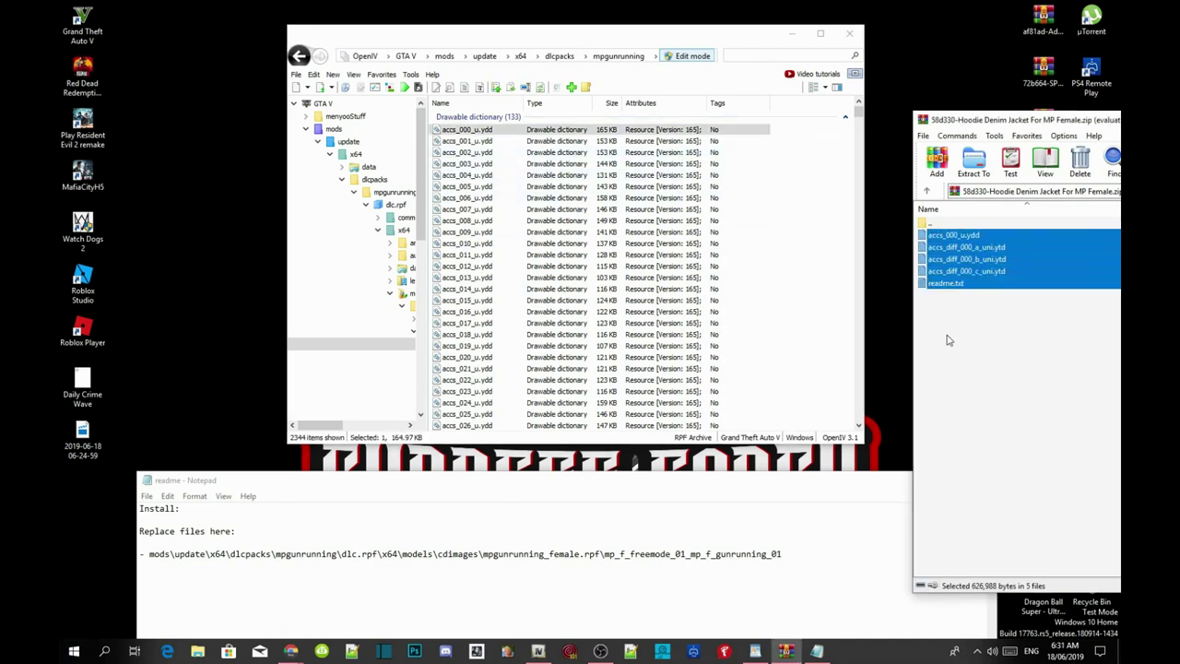
{"action": "left_click", "coordinate": [955, 286], "text": "ctrl"}
{"action": "left_click_drag", "start_coordinate": [1001, 257], "coordinate": [801, 231]}
{"action": "key", "text": "Escape"}
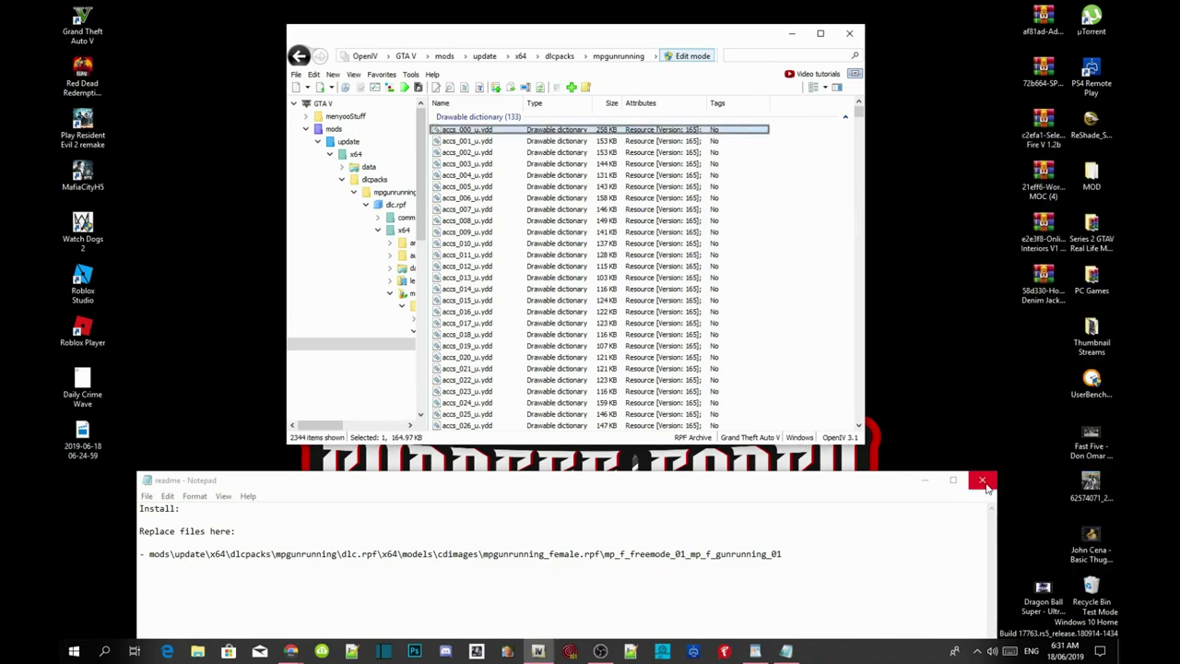
{"action": "left_click", "coordinate": [984, 482]}
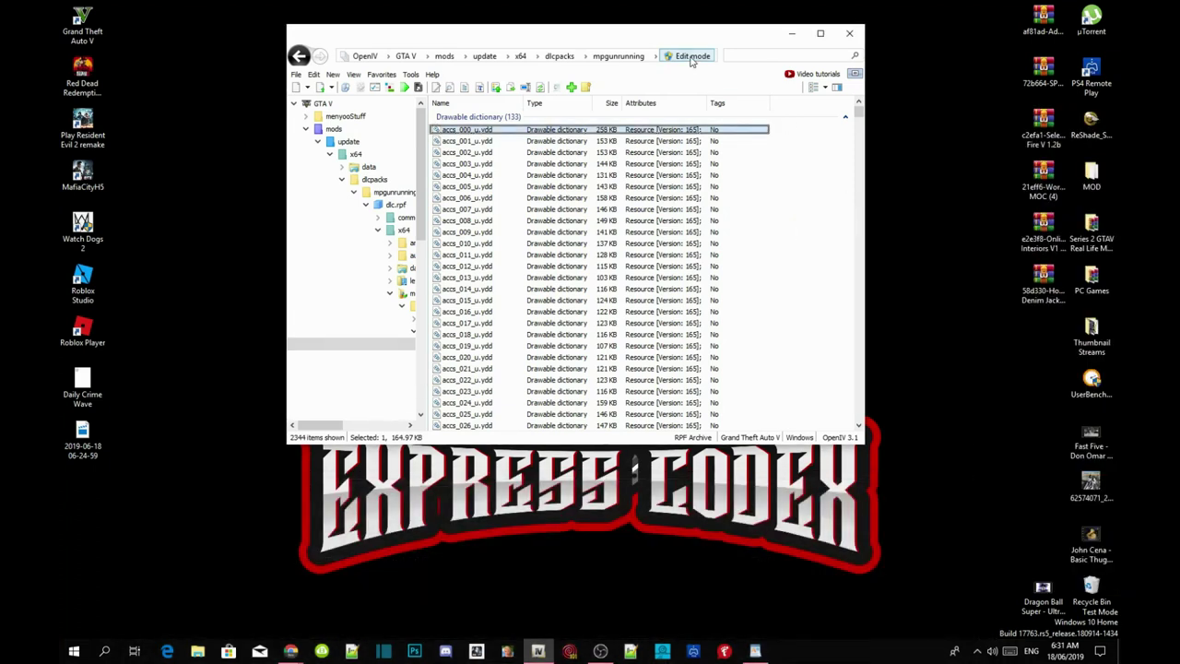
- Turn off edit mode and close OpenIV
{"action": "left_click", "coordinate": [691, 58]}
{"action": "left_click", "coordinate": [405, 56]}
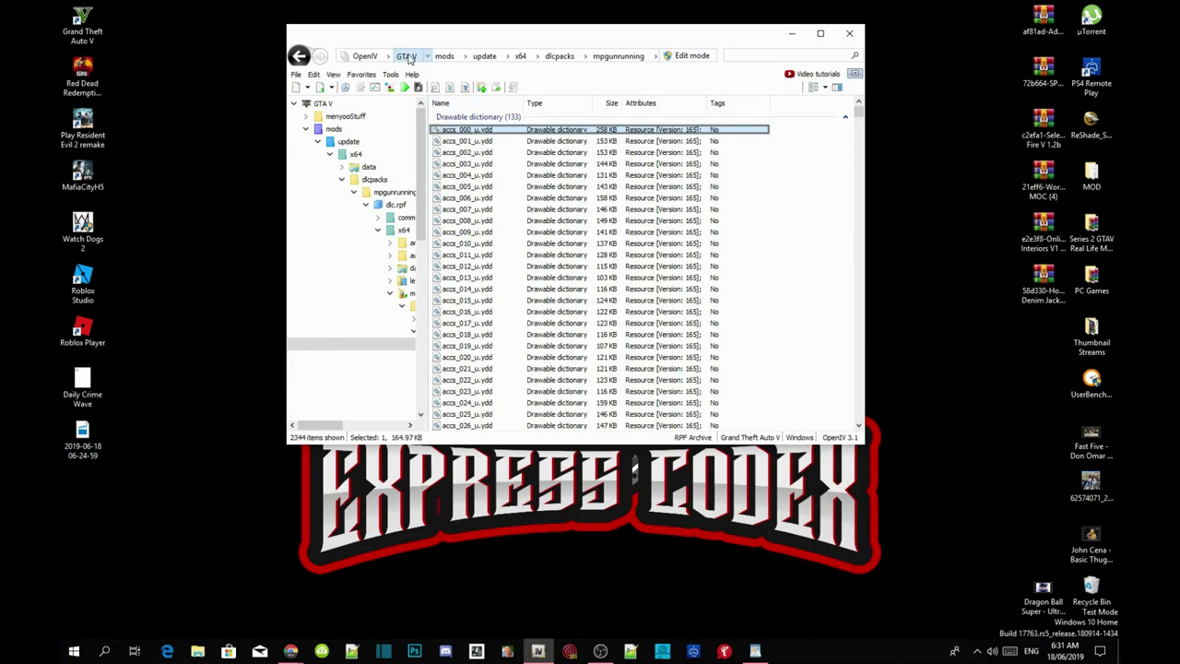
{"action": "left_click", "coordinate": [854, 33]}
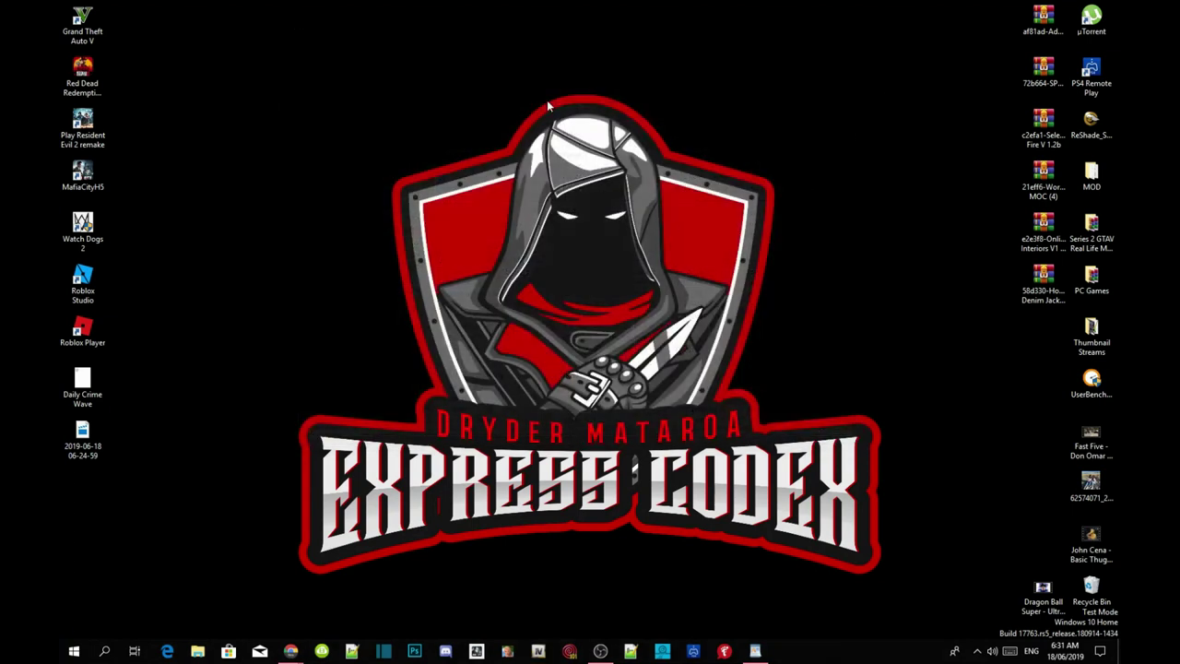
{"action": "right_click", "coordinate": [413, 63]}
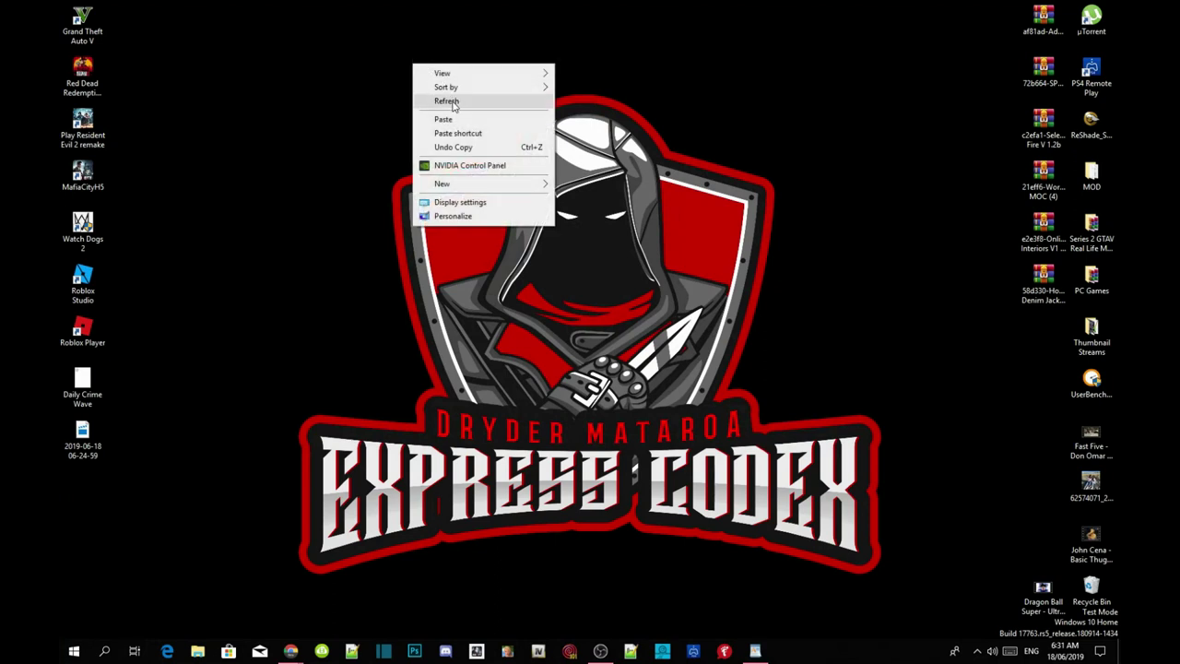
{"action": "left_click", "coordinate": [452, 101]}
{"action": "right_click", "coordinate": [429, 63]}
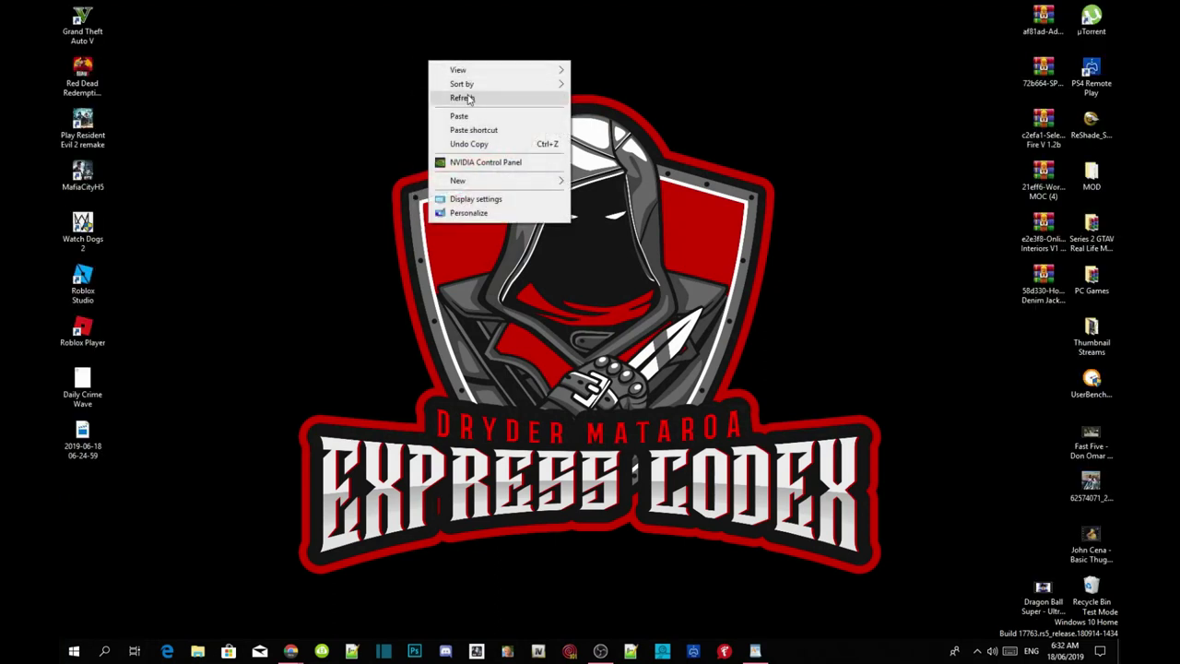
{"action": "left_click", "coordinate": [461, 101]}
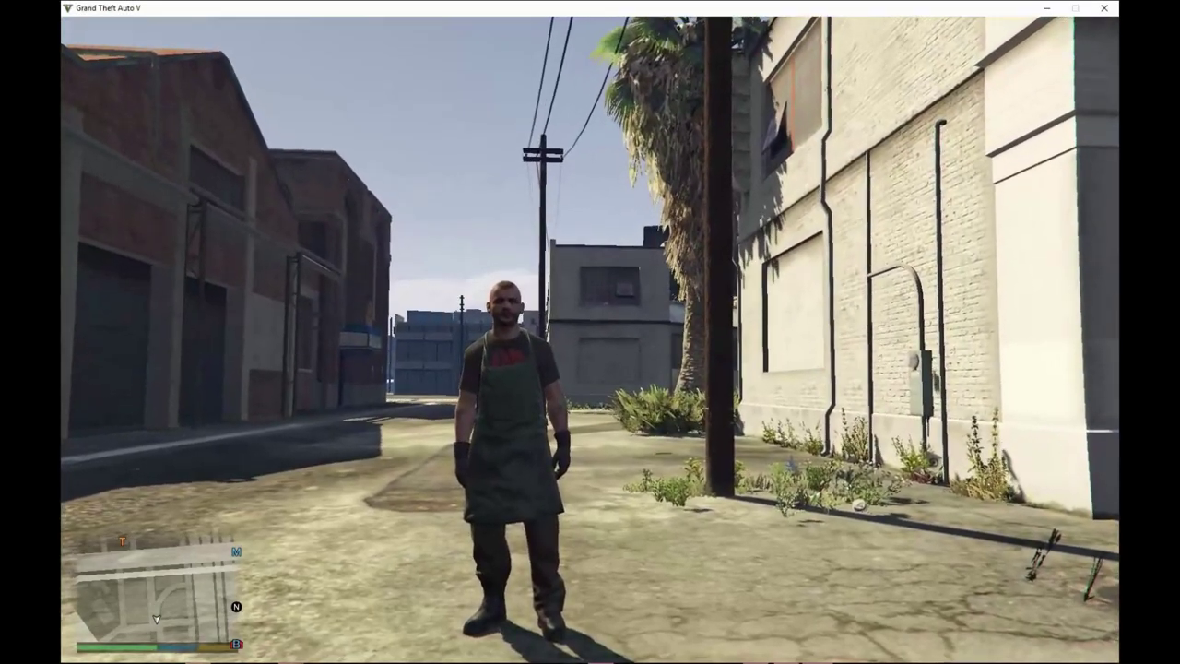
{"action": "key", "text": "s"}
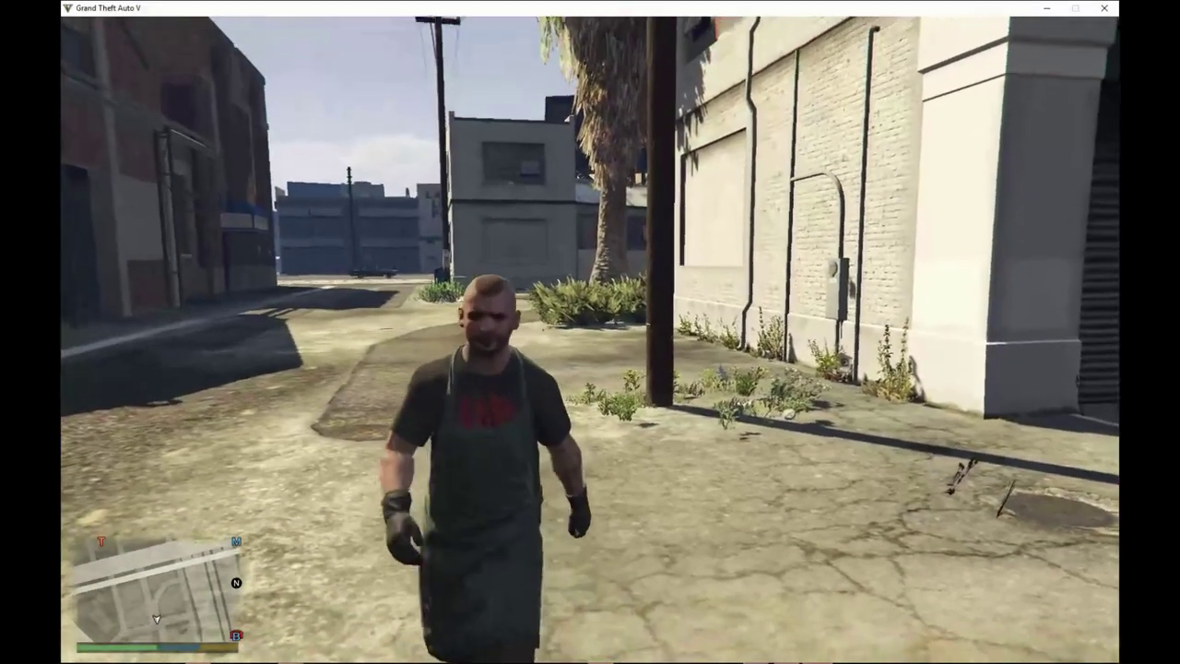
{"action": "key", "text": "w"}
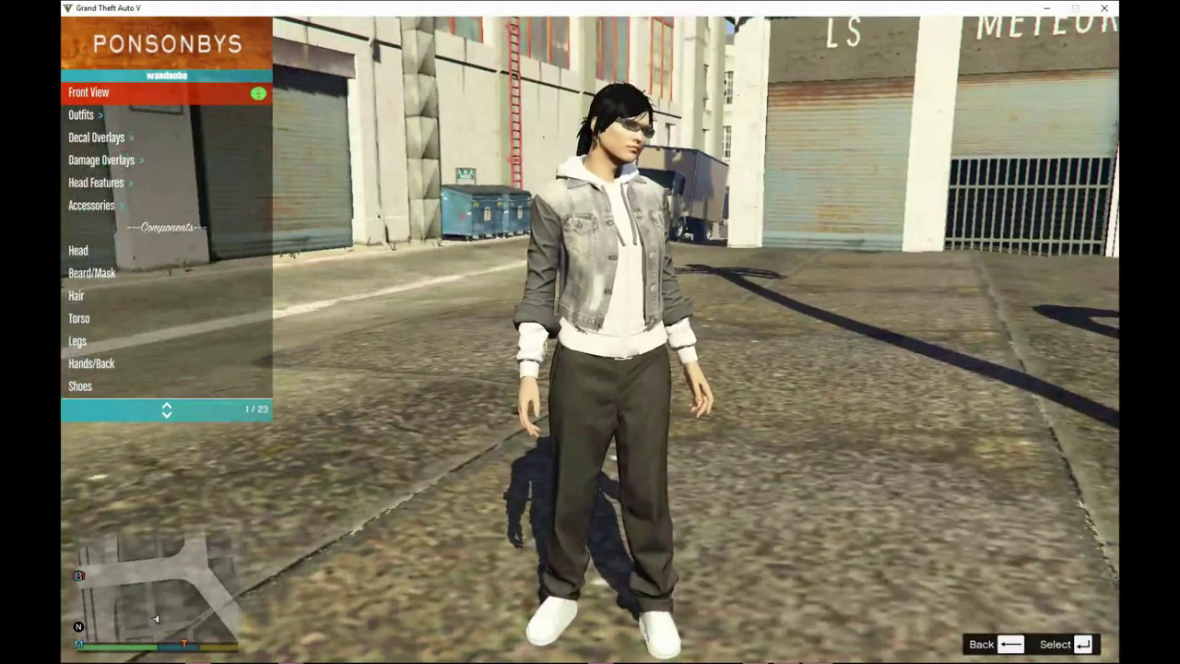
- Open the Torso component in the in-game wardrobe and check its type and texture settings
{"action": "key", "text": "Down"}
{"action": "key", "text": "Down"}
{"action": "key", "text": "Down"}
{"action": "key", "text": "Down"}
{"action": "key", "text": "Down"}
{"action": "key", "text": "Down"}
{"action": "key", "text": "Down"}
{"action": "key", "text": "Down"}
{"action": "key", "text": "Down"}
{"action": "key", "text": "Down"}
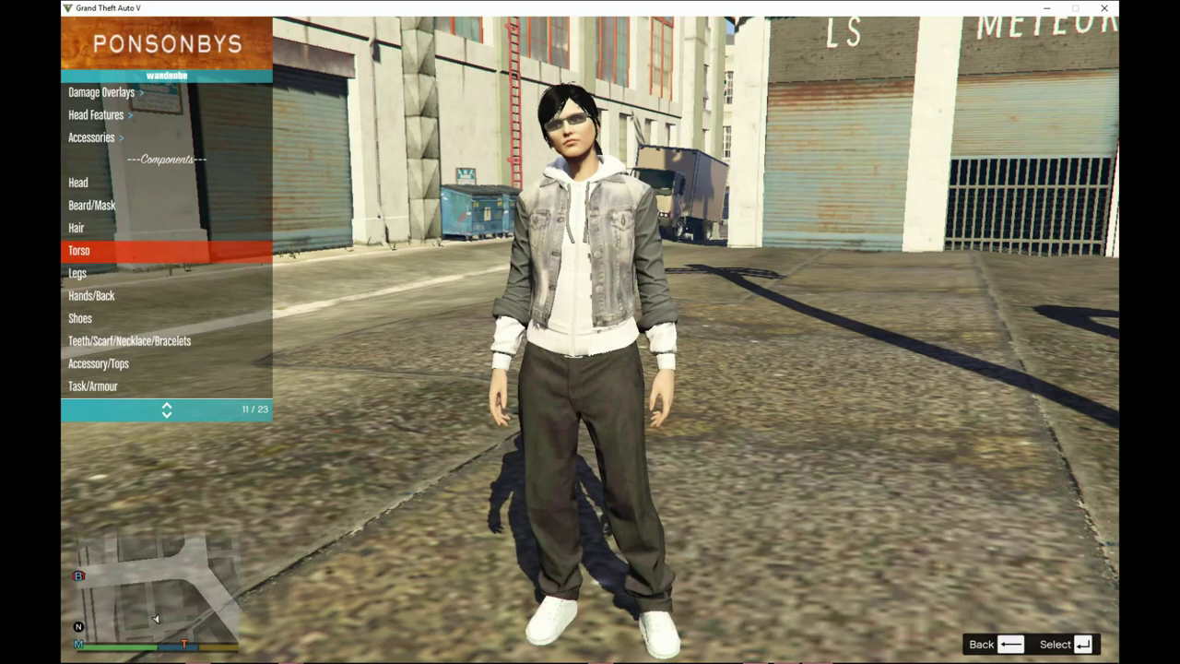
{"action": "key", "text": "Return"}
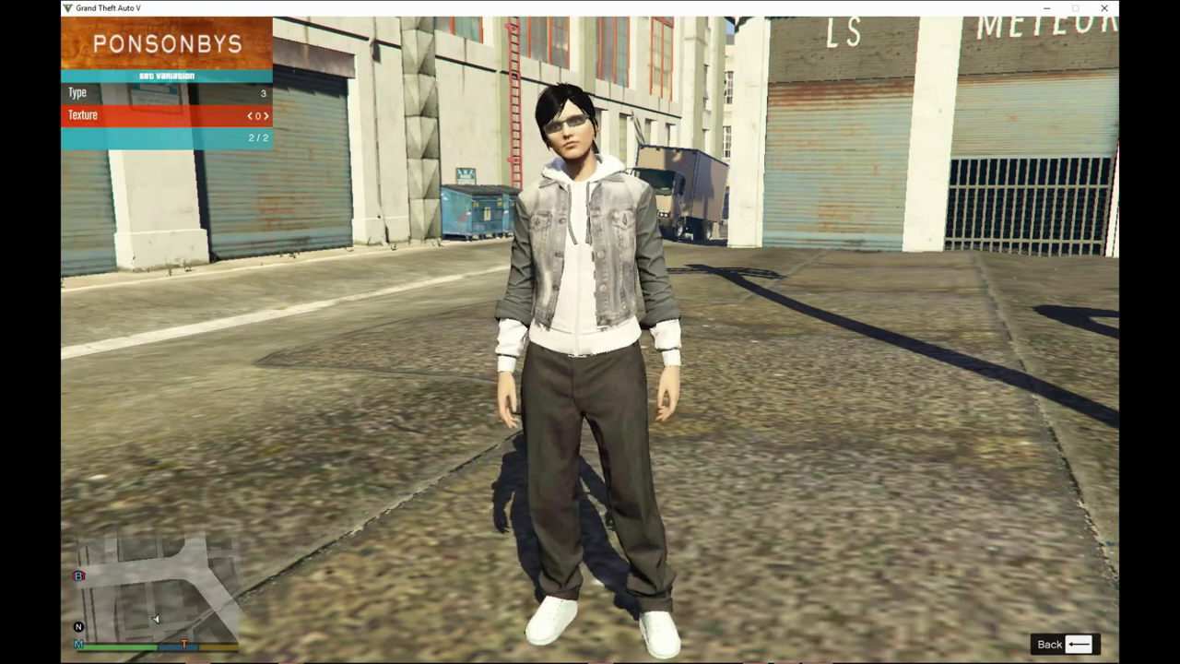
{"action": "key", "text": "Down"}
{"action": "key", "text": "Up"}
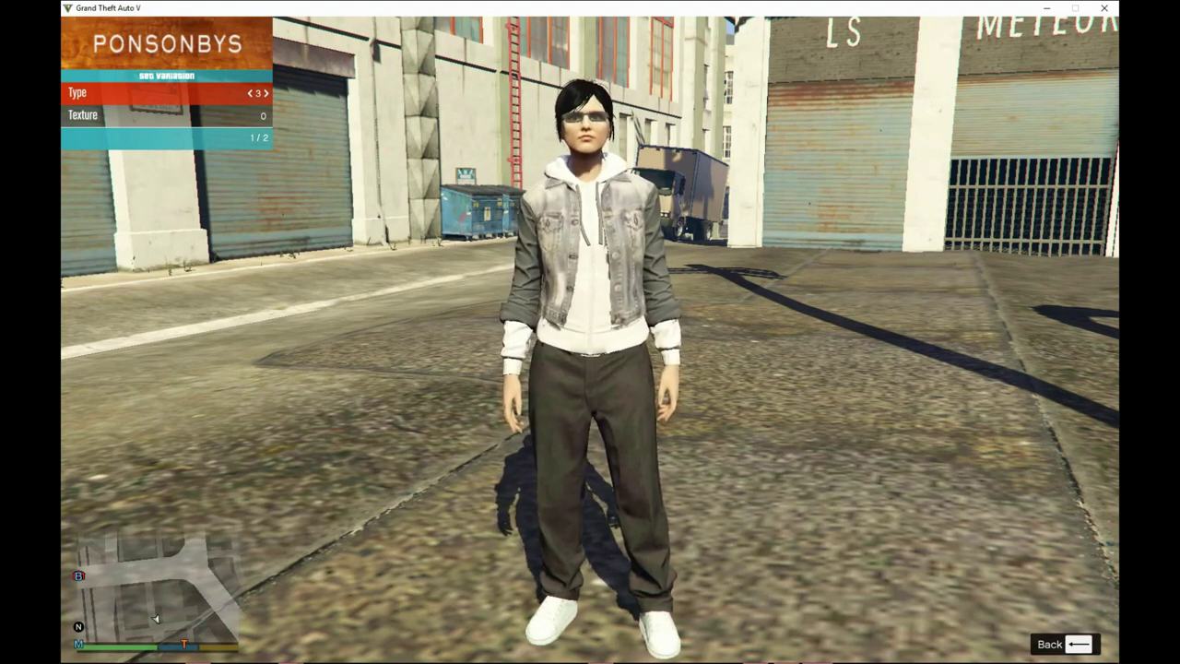
- Leave the Torso component and open the Accessory/Tops variation settings
{"action": "key", "text": "BackSpace"}
{"action": "key", "text": "Down"}
{"action": "key", "text": "Down"}
{"action": "key", "text": "Down"}
{"action": "key", "text": "Down"}
{"action": "key", "text": "Down"}
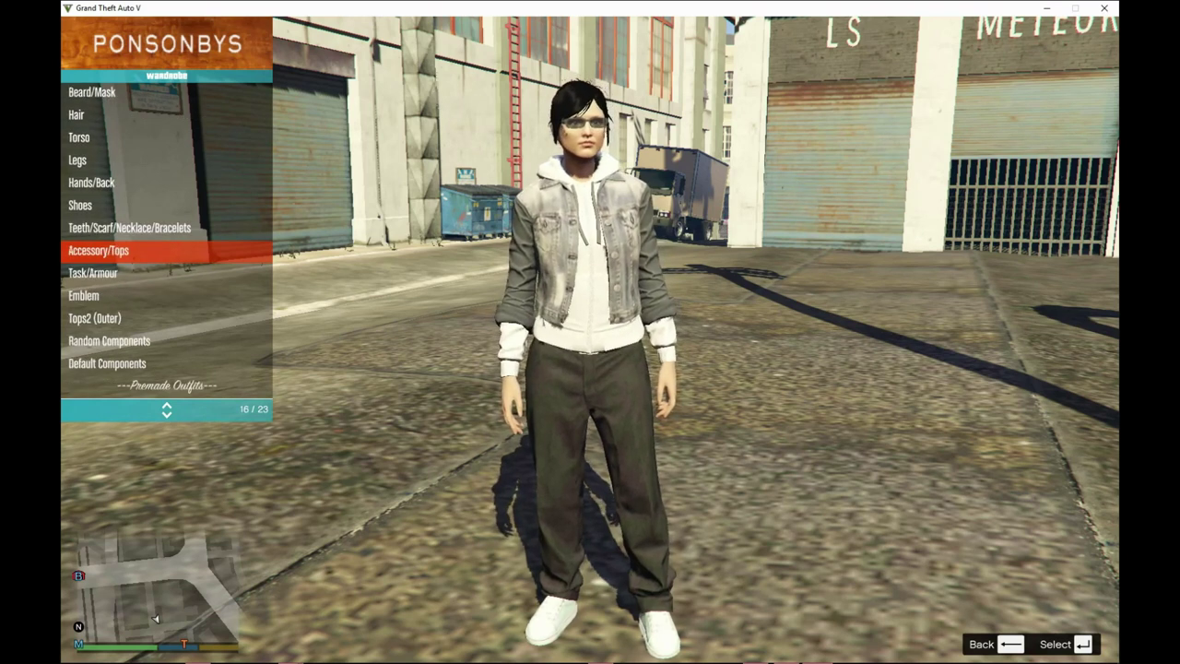
{"action": "key", "text": "Return"}
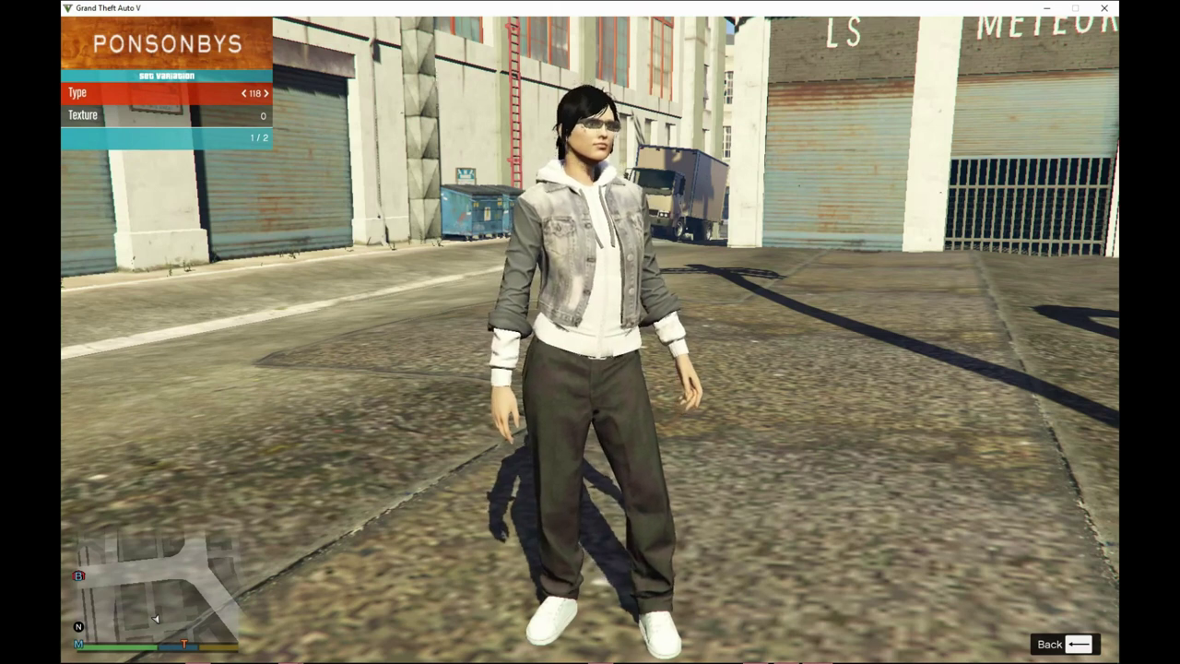
- Preview the available hoodie textures for Accessory/Tops type 118 and return the texture to 0
{"action": "key", "text": "Down"}
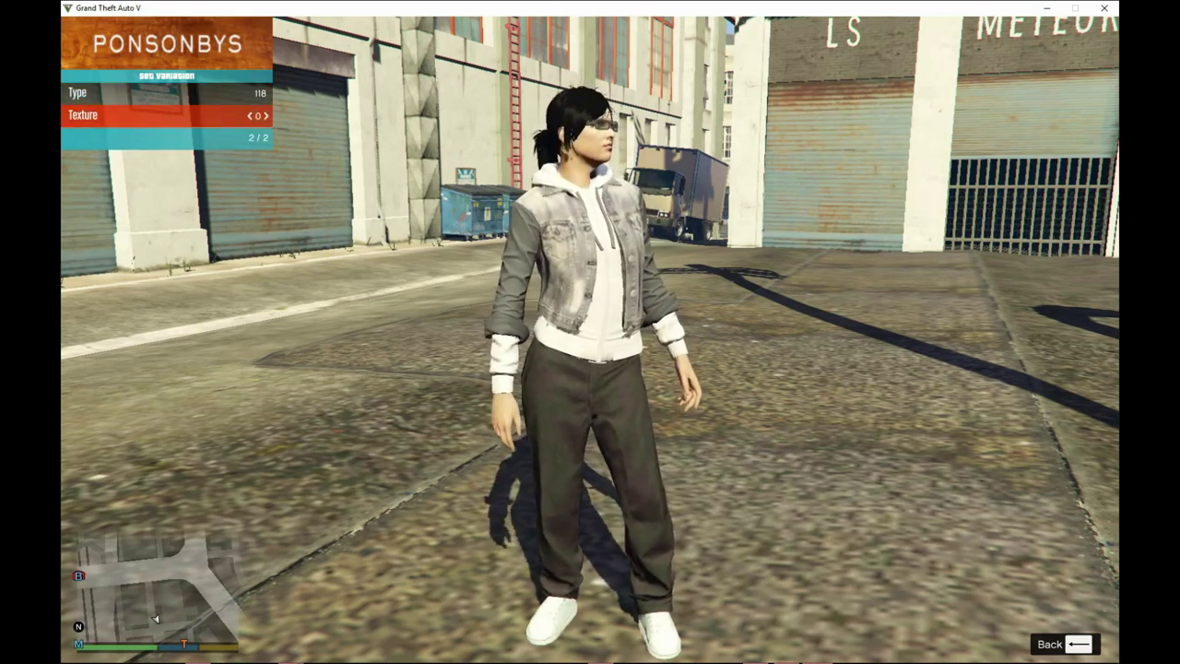
{"action": "key", "text": "Right"}
{"action": "key", "text": "Right"}
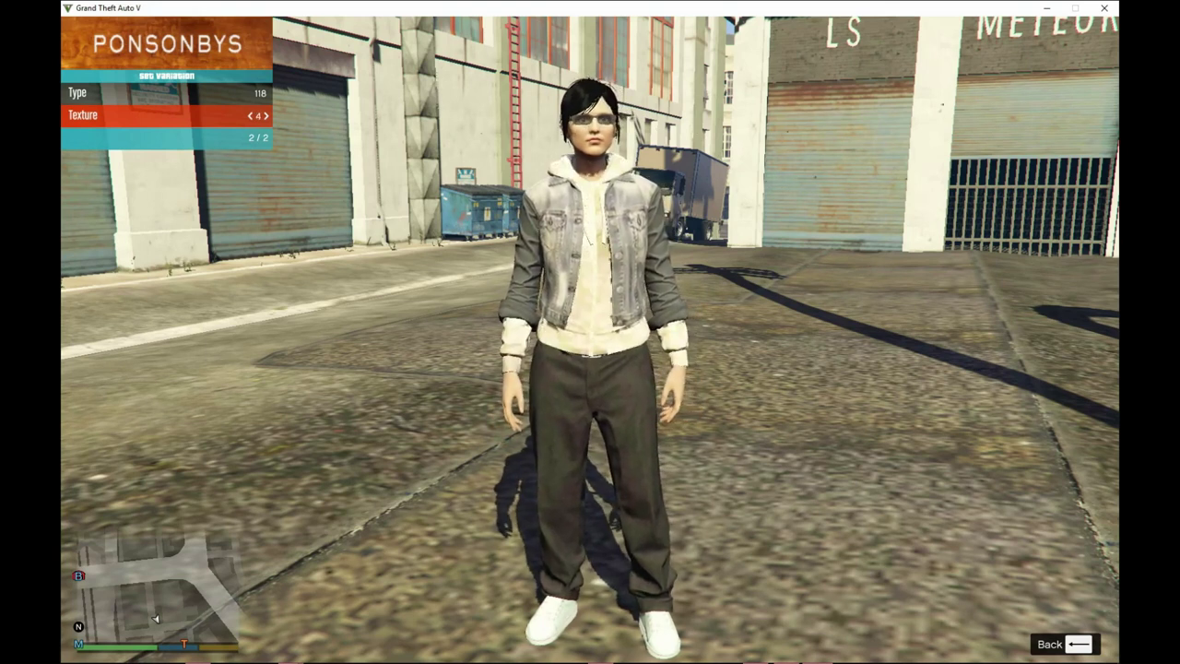
{"action": "key", "text": "Right"}
{"action": "key", "text": "Left"}
{"action": "key", "text": "Left"}
{"action": "key", "text": "Left"}
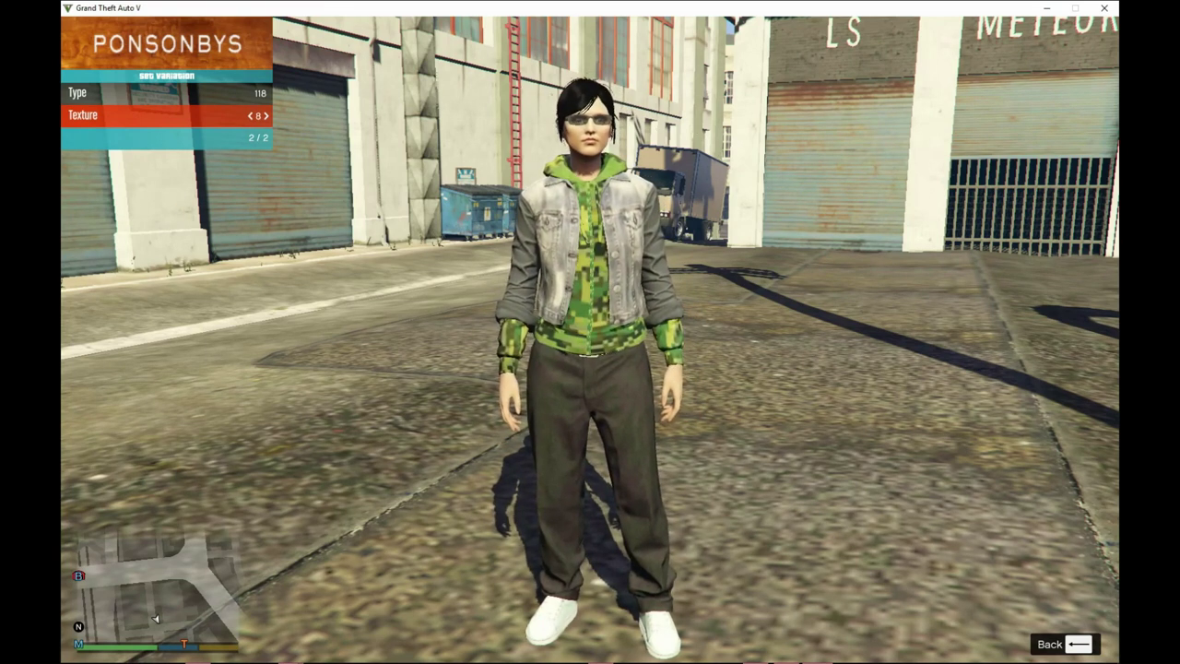
{"action": "key", "text": "Left"}
{"action": "key", "text": "Left"}
{"action": "key", "text": "Up"}
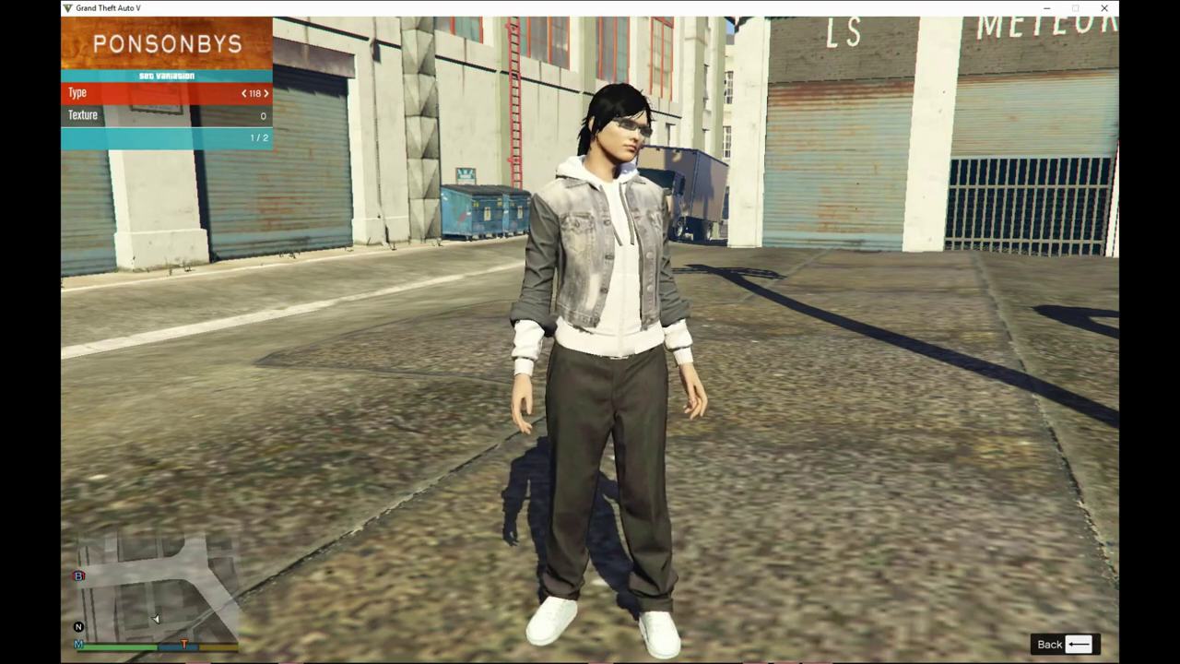
- Leave the Accessory/Tops settings and open the Tops2 (Outer) variation settings to check the jacket type
{"action": "key", "text": "BackSpace"}
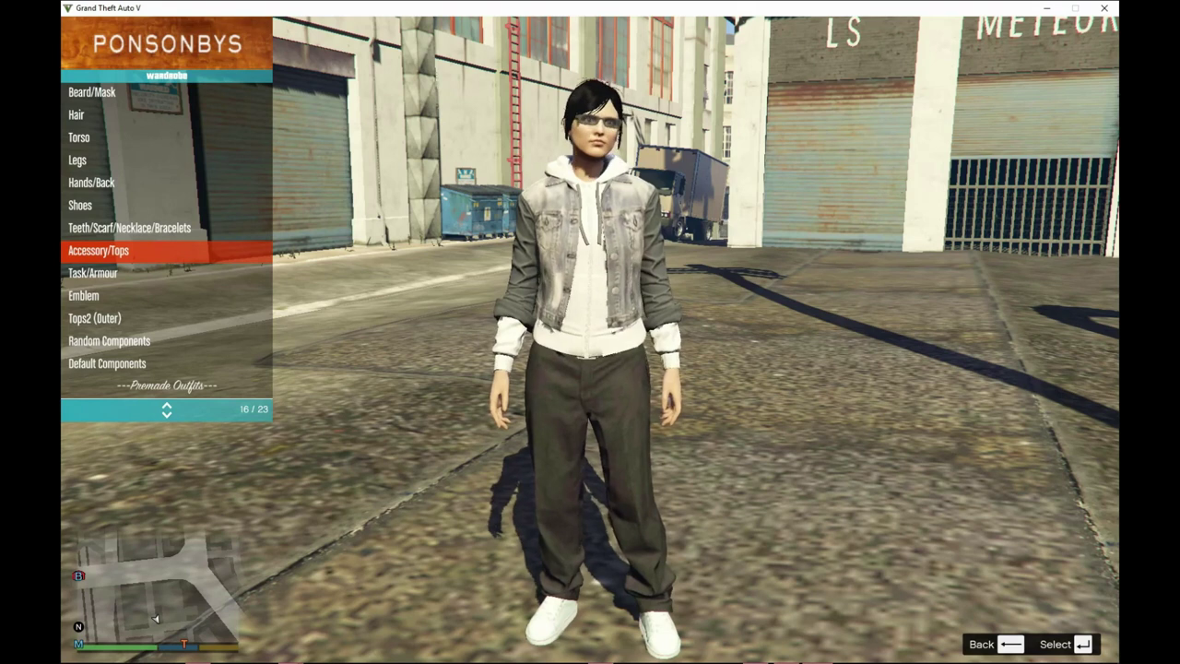
{"action": "key", "text": "Down"}
{"action": "key", "text": "Down"}
{"action": "key", "text": "Down"}
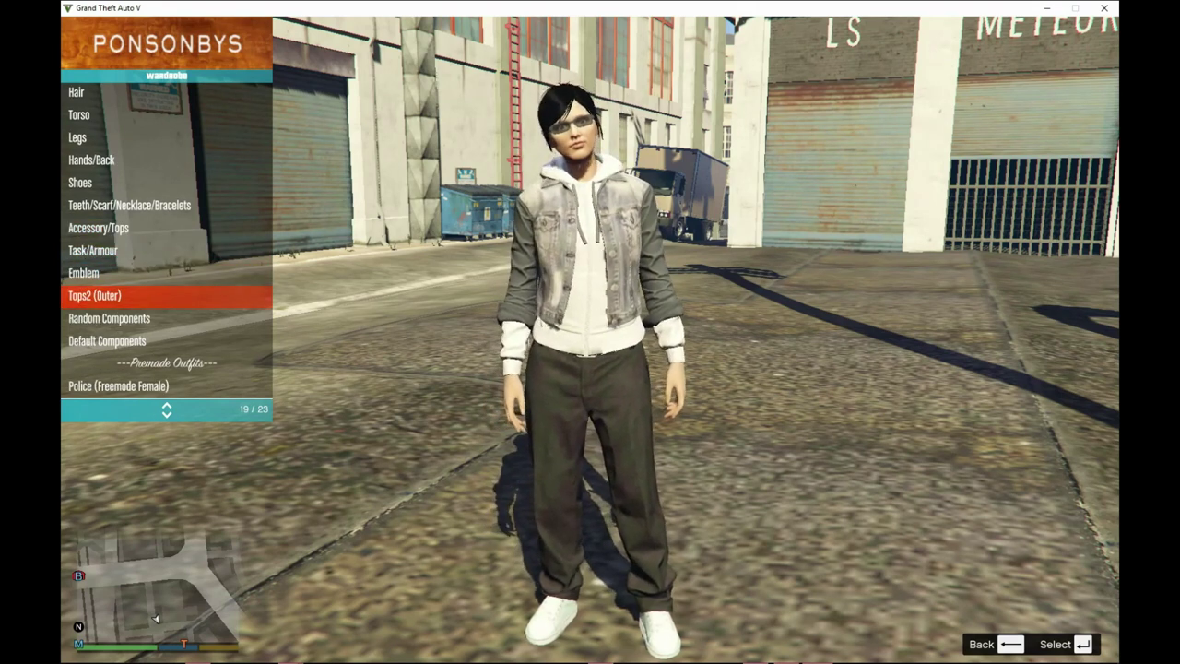
{"action": "key", "text": "Up"}
{"action": "key", "text": "Down"}
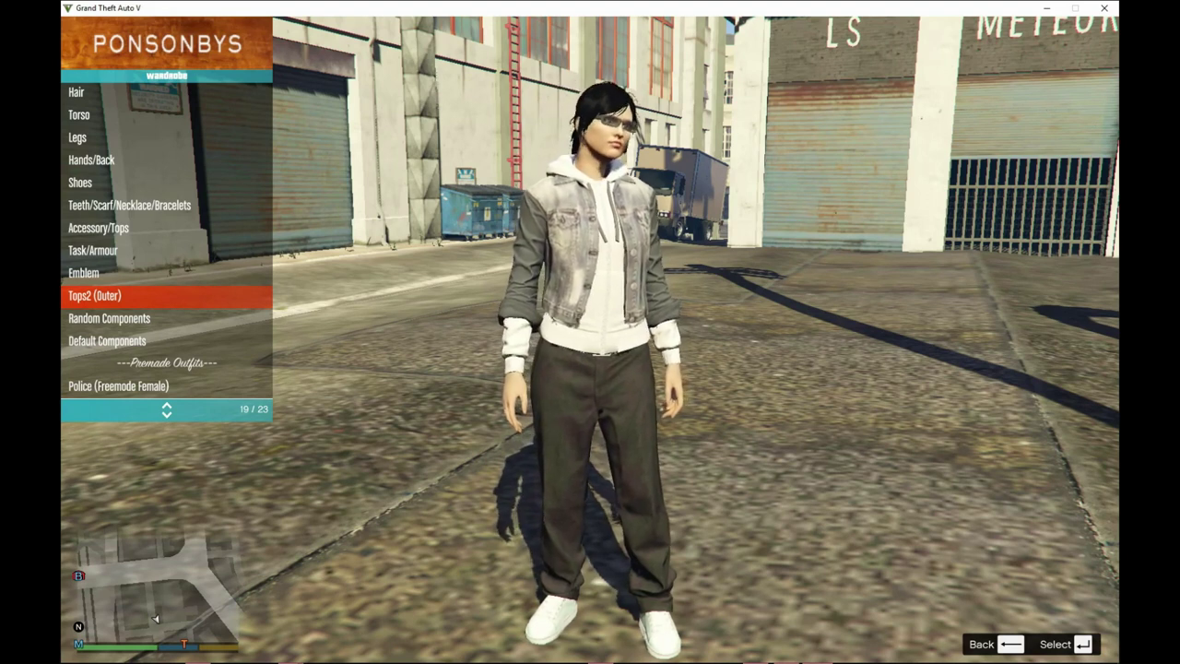
{"action": "key", "text": "Return"}
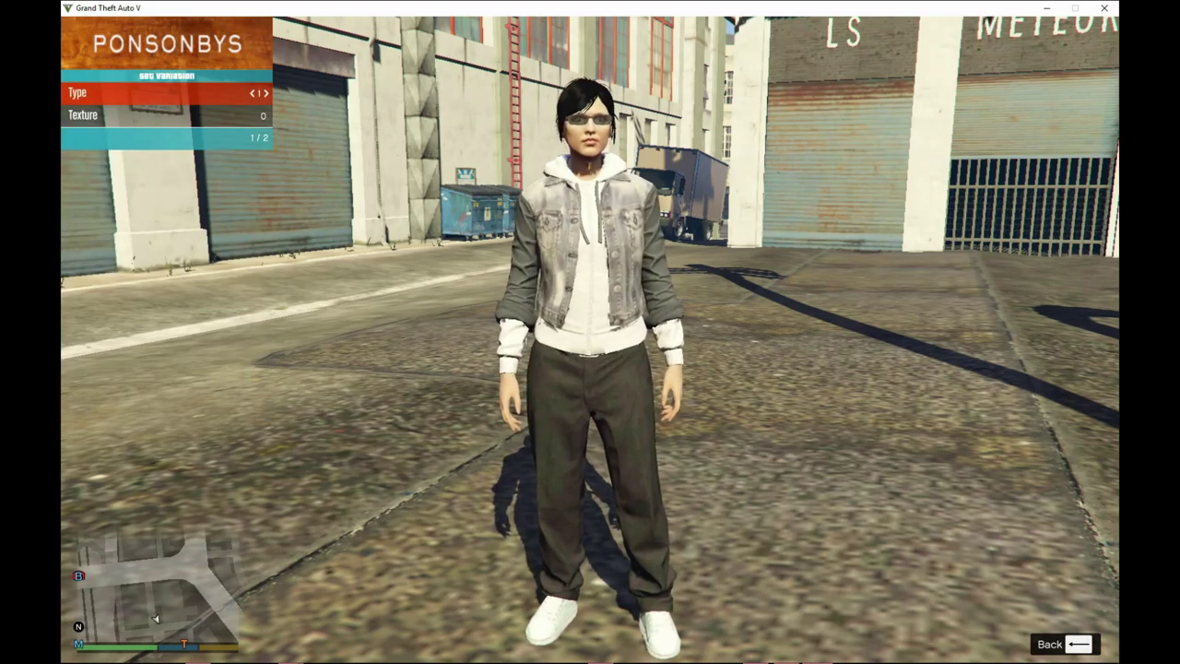
{"action": "key", "text": "Right"}
{"action": "key", "text": "Left"}
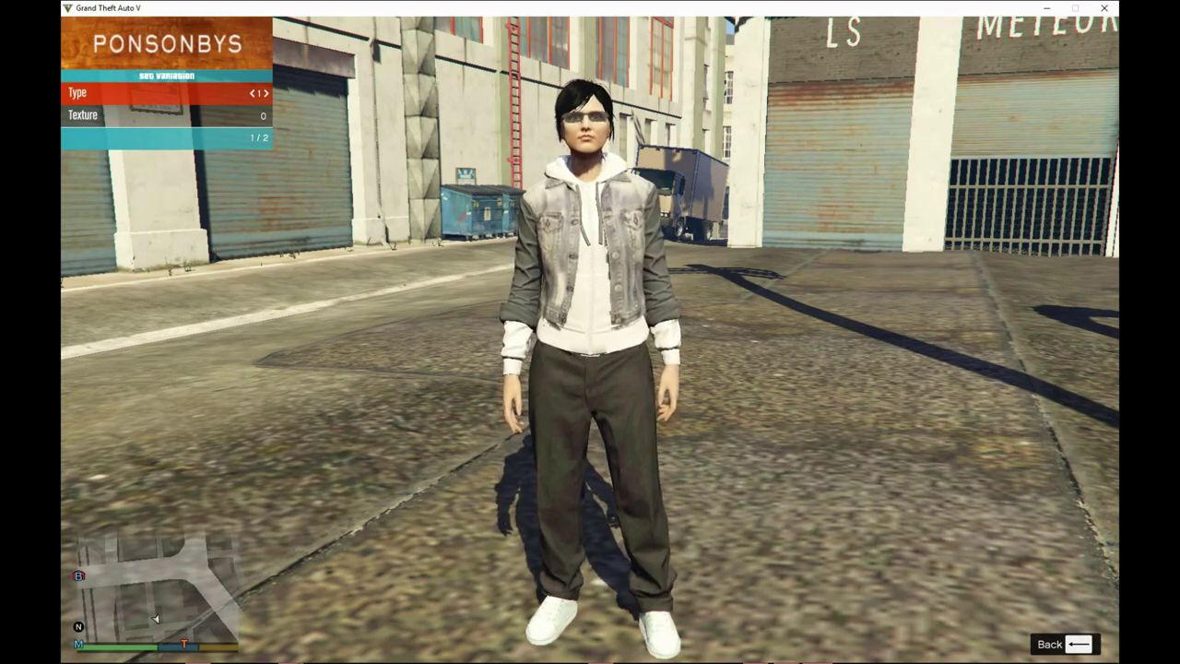
- Preview the available denim jacket textures for Tops2 (Outer) type 1 and return the texture to 0
{"action": "key", "text": "Down"}
{"action": "key", "text": "Right"}
{"action": "key", "text": "Right"}
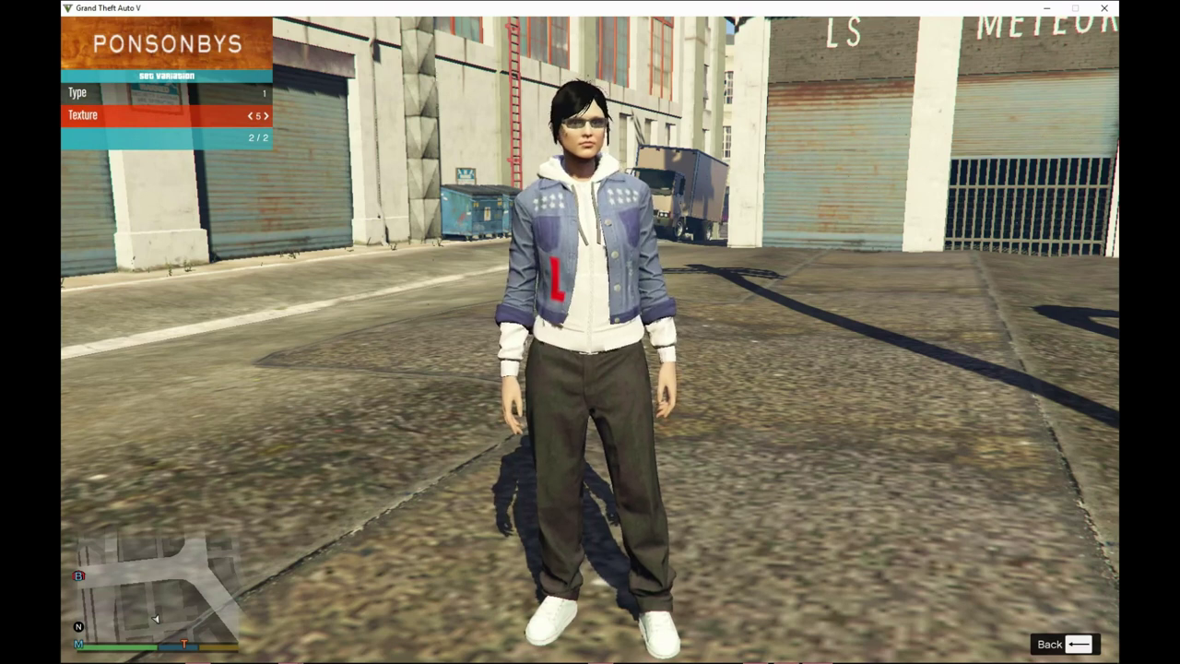
{"action": "key", "text": "Left"}
{"action": "key", "text": "Left"}
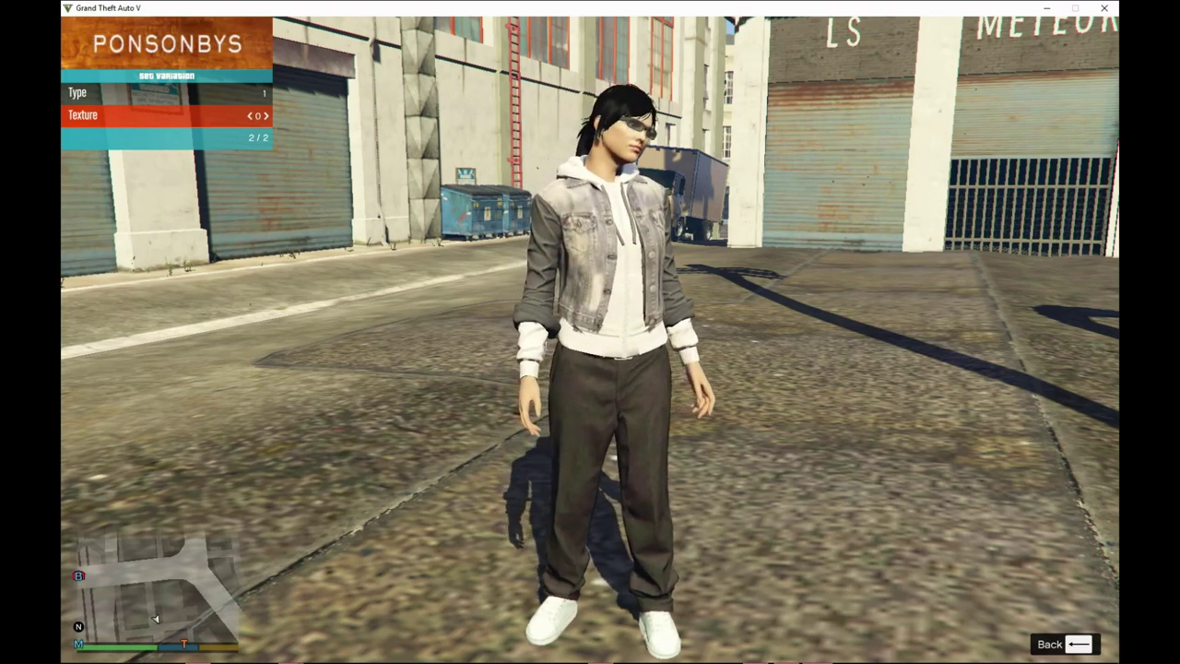
{"action": "key", "text": "Up"}
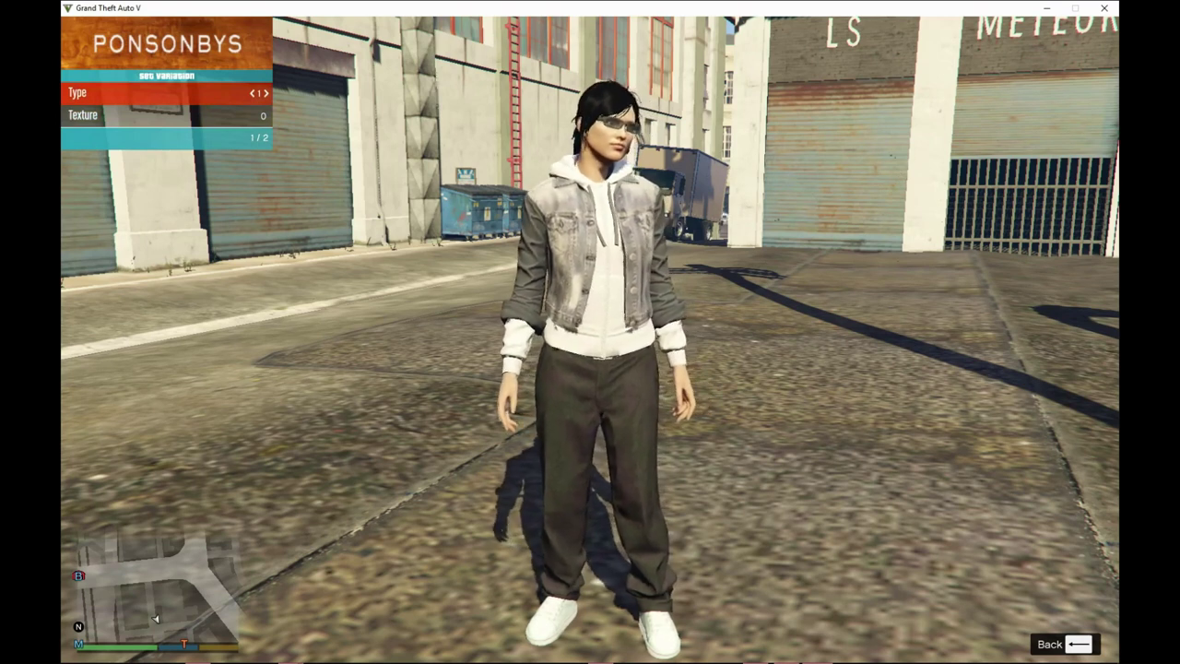
- Leave the Tops2 (Outer) settings and reopen the Torso component to review its type and texture
{"action": "key", "text": "BackSpace"}
{"action": "key", "text": "BackSpace"}
{"action": "key", "text": "Up"}
{"action": "key", "text": "Up"}
{"action": "key", "text": "Up"}
{"action": "key", "text": "Up"}
{"action": "key", "text": "Up"}
{"action": "key", "text": "Up"}
{"action": "key", "text": "Up"}
{"action": "key", "text": "Up"}
{"action": "key", "text": "Return"}
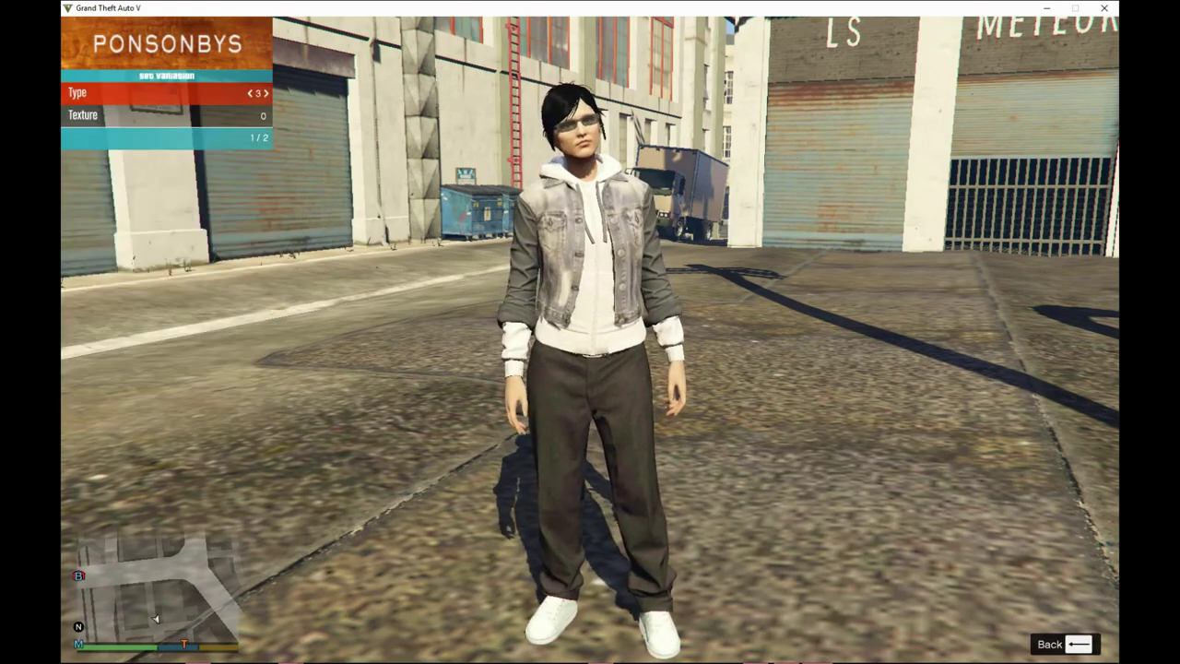
- Switch from Torso to the Accessory/Tops component, review its hoodie type and texture, and return to the wardrobe list
{"action": "key", "text": "BackSpace"}
{"action": "key", "text": "Down"}
{"action": "key", "text": "Down"}
{"action": "key", "text": "Down"}
{"action": "key", "text": "Down"}
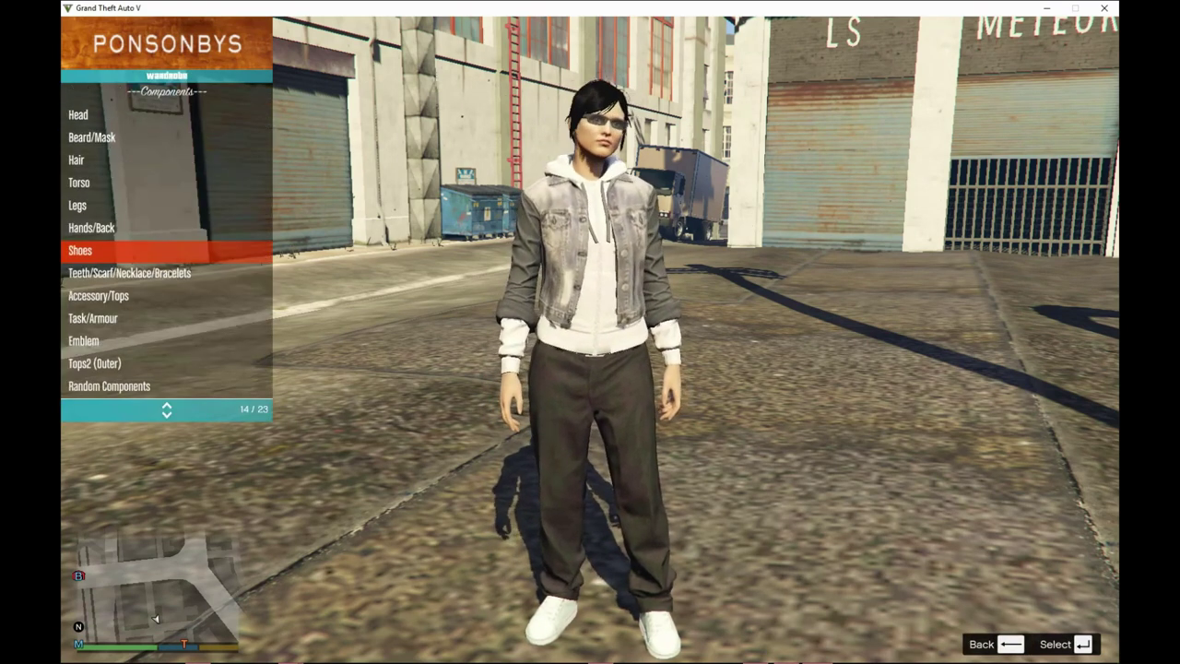
{"action": "key", "text": "Down"}
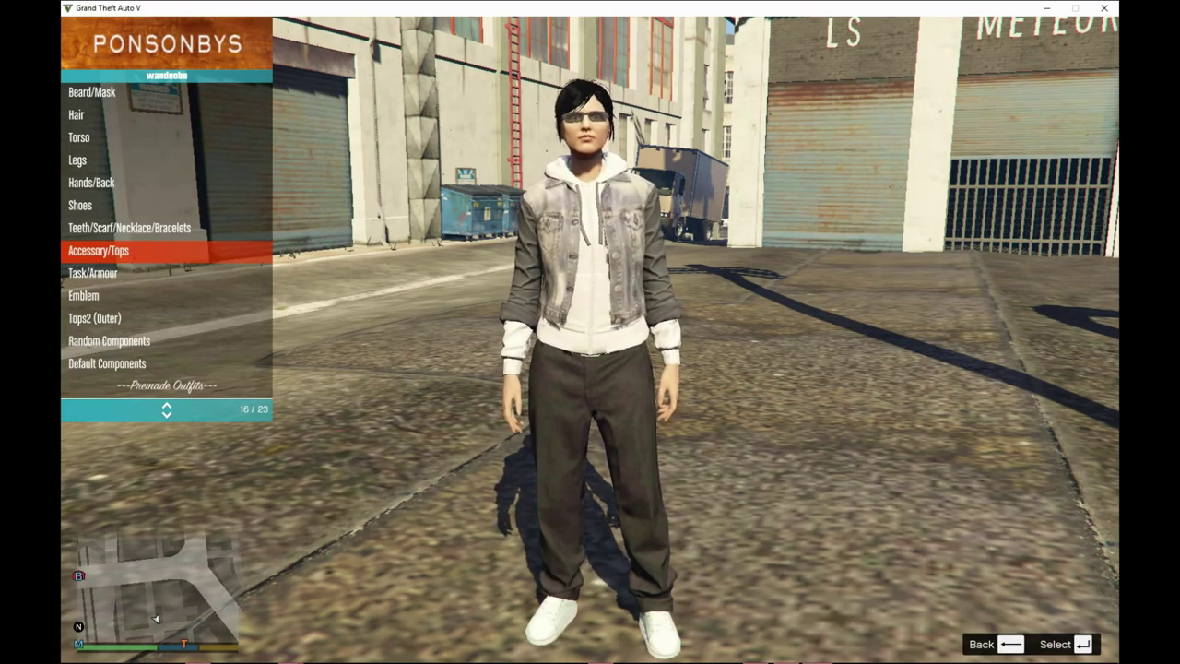
{"action": "key", "text": "Return"}
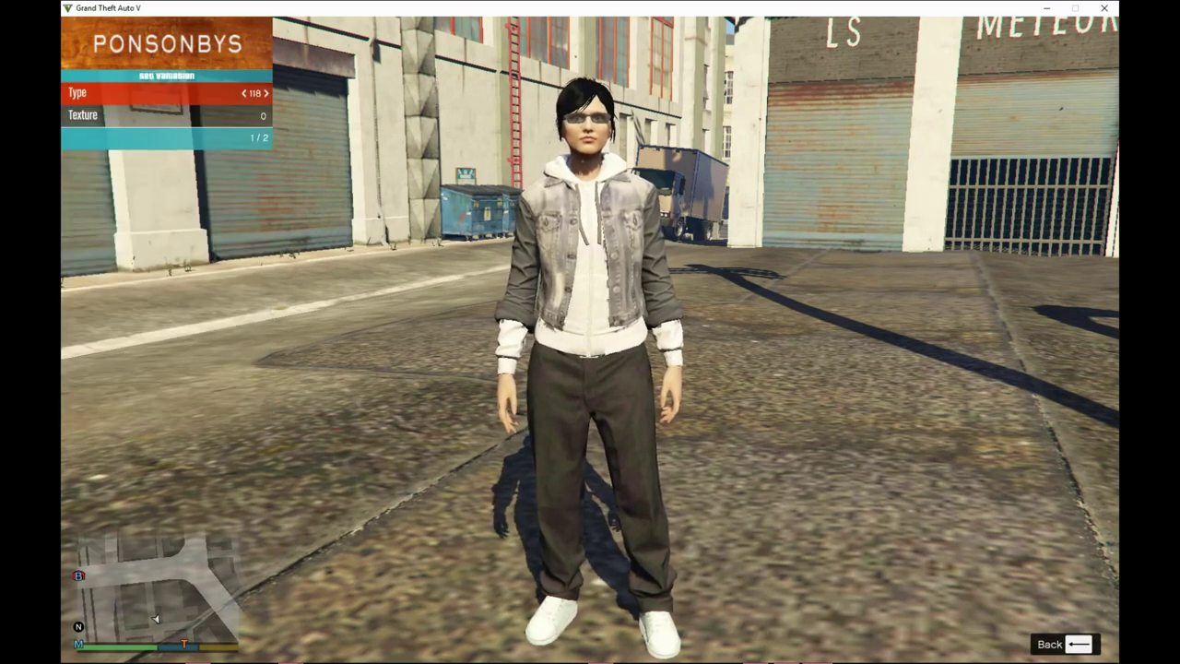
{"action": "key", "text": "Down"}
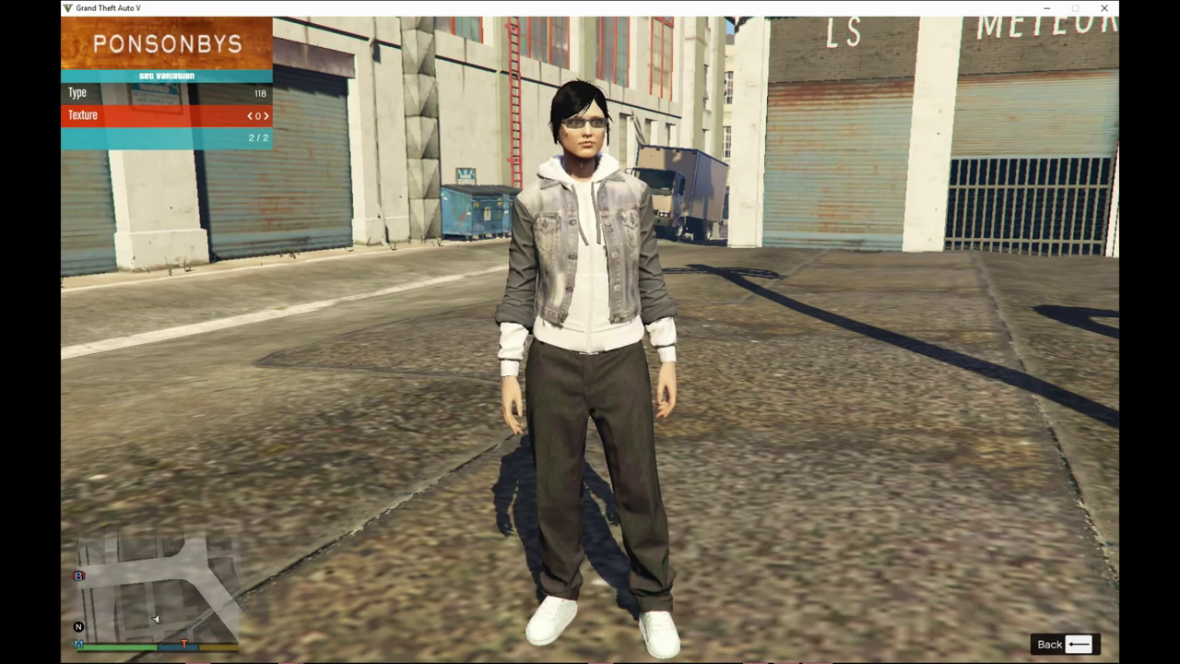
{"action": "key", "text": "Up"}
{"action": "key", "text": "BackSpace"}
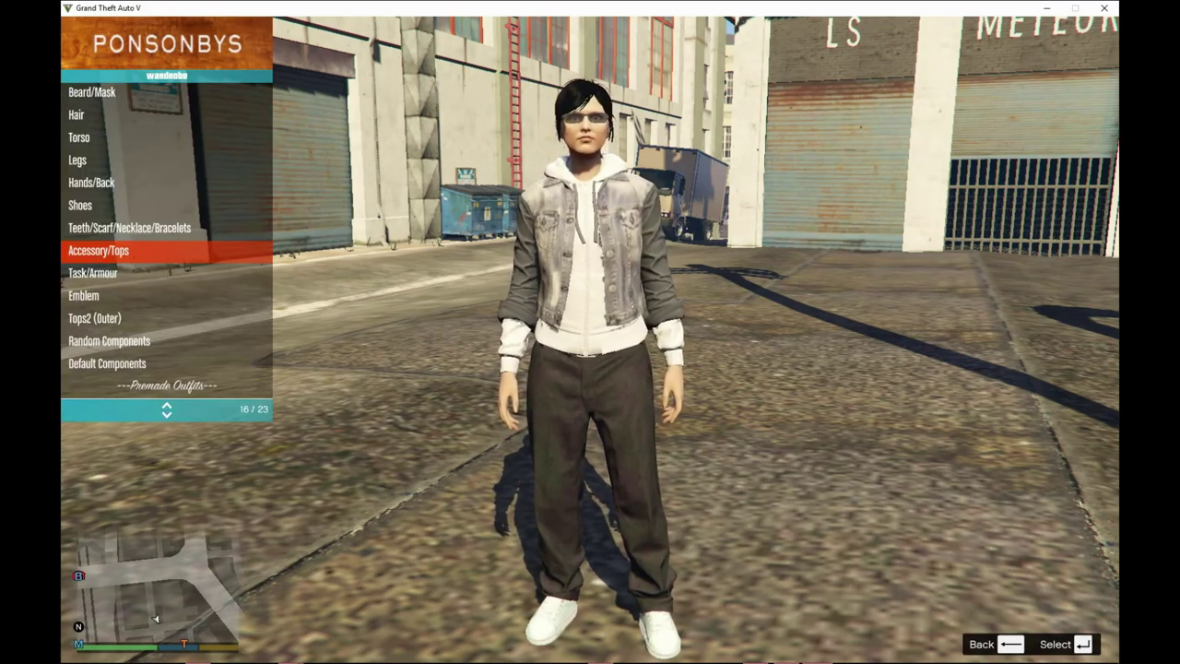
- Reopen the Tops2 (Outer) component, review the jacket's type and texture, and return to the wardrobe list
{"action": "key", "text": "Down"}
{"action": "key", "text": "Down"}
{"action": "key", "text": "Down"}
{"action": "key", "text": "Return"}
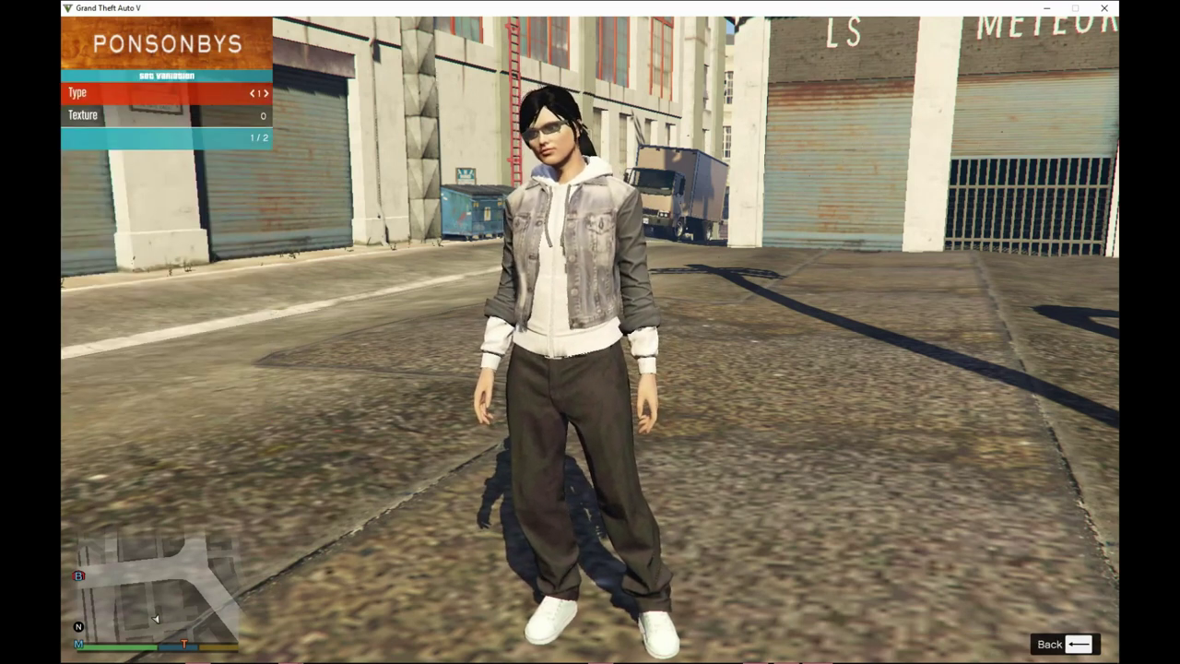
{"action": "key", "text": "Down"}
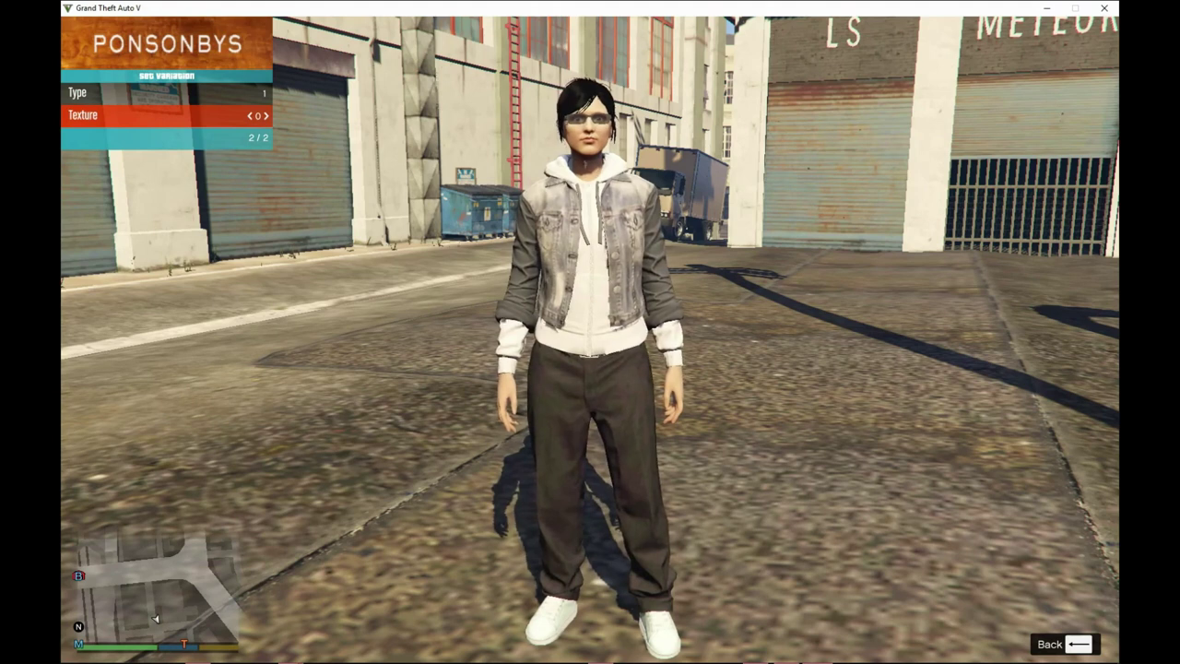
{"action": "key", "text": "Right"}
{"action": "key", "text": "Left"}
{"action": "key", "text": "BackSpace"}
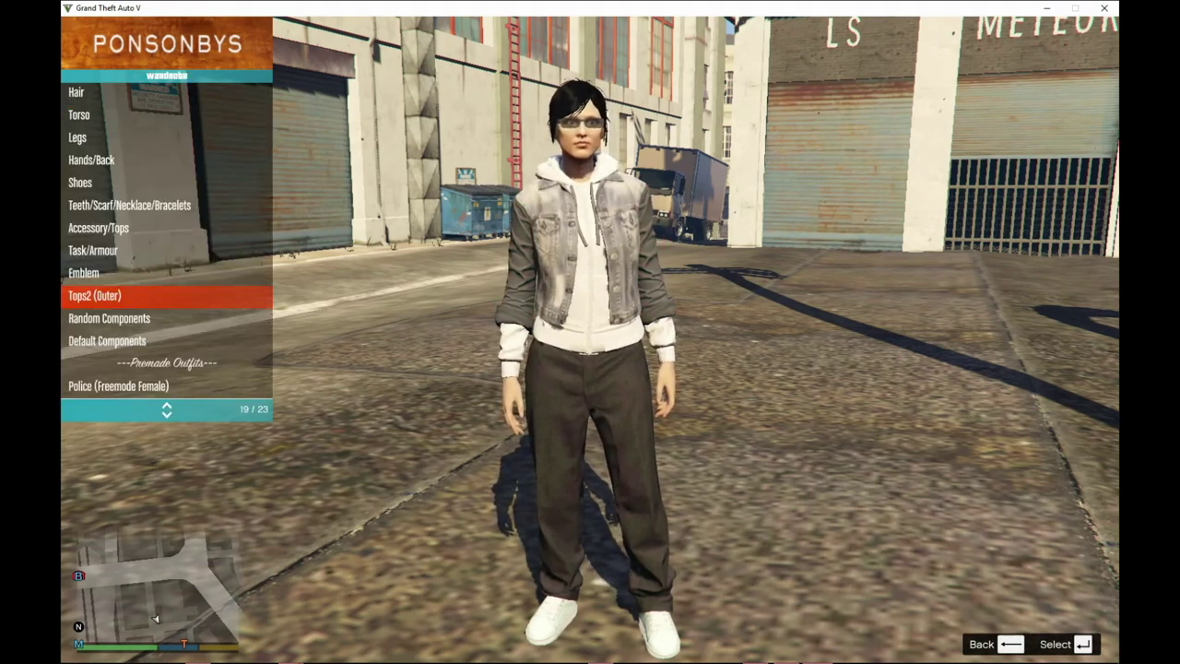
- Close the wardrobe and trainer menus and walk the character along the street to view the outfit in motion
{"action": "key", "text": "BackSpace"}
{"action": "key", "text": "BackSpace"}
{"action": "key", "text": "BackSpace"}
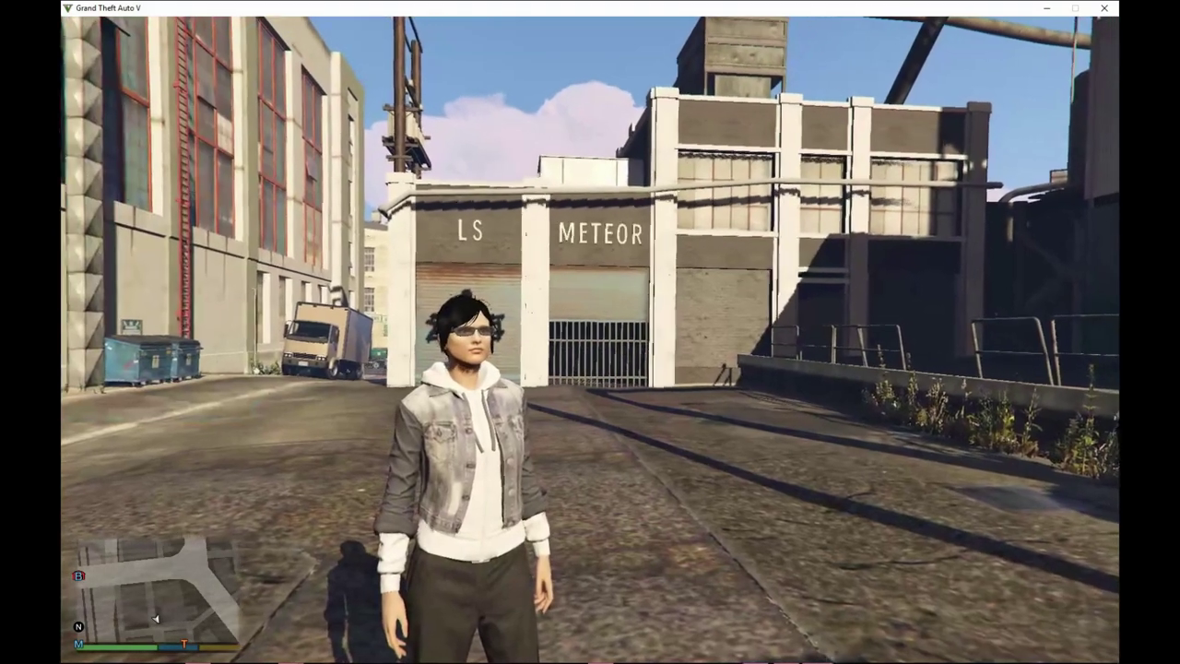
{"action": "key", "text": "w"}
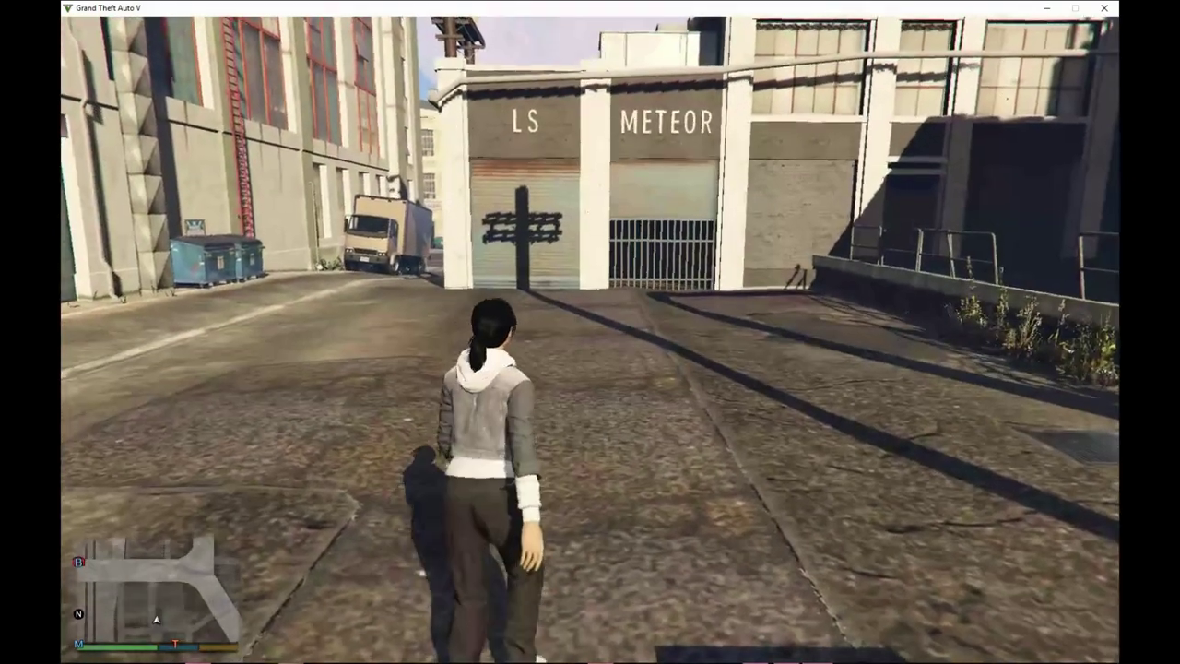
{"action": "key", "text": "w"}
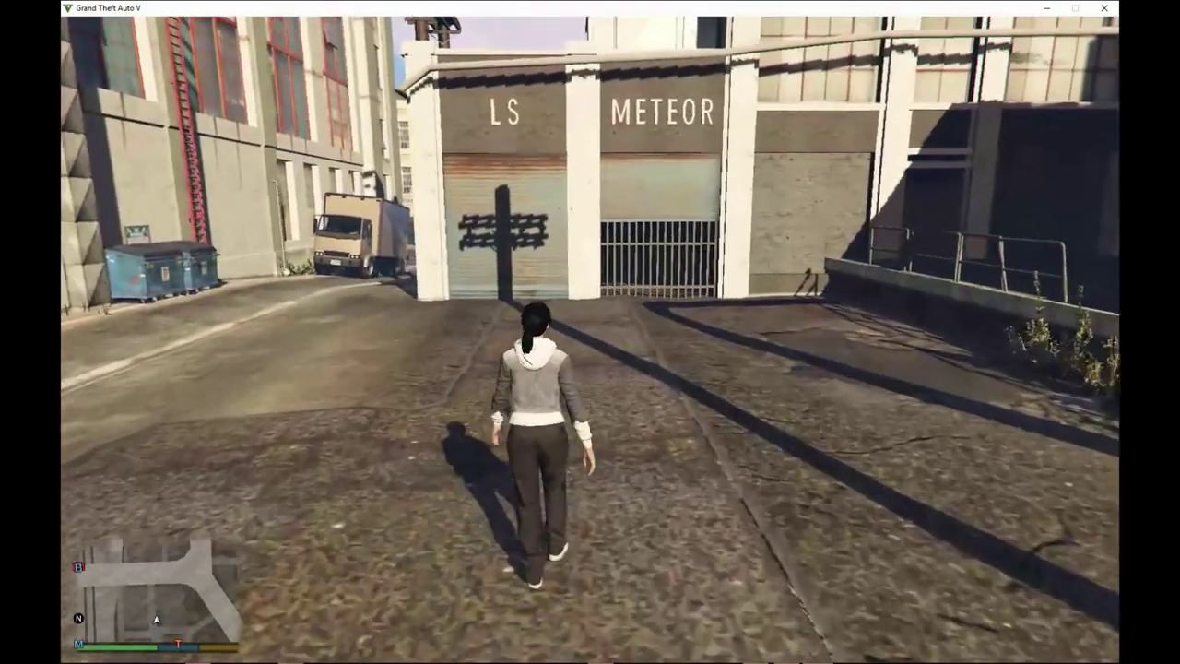
{"action": "key", "text": "w"}
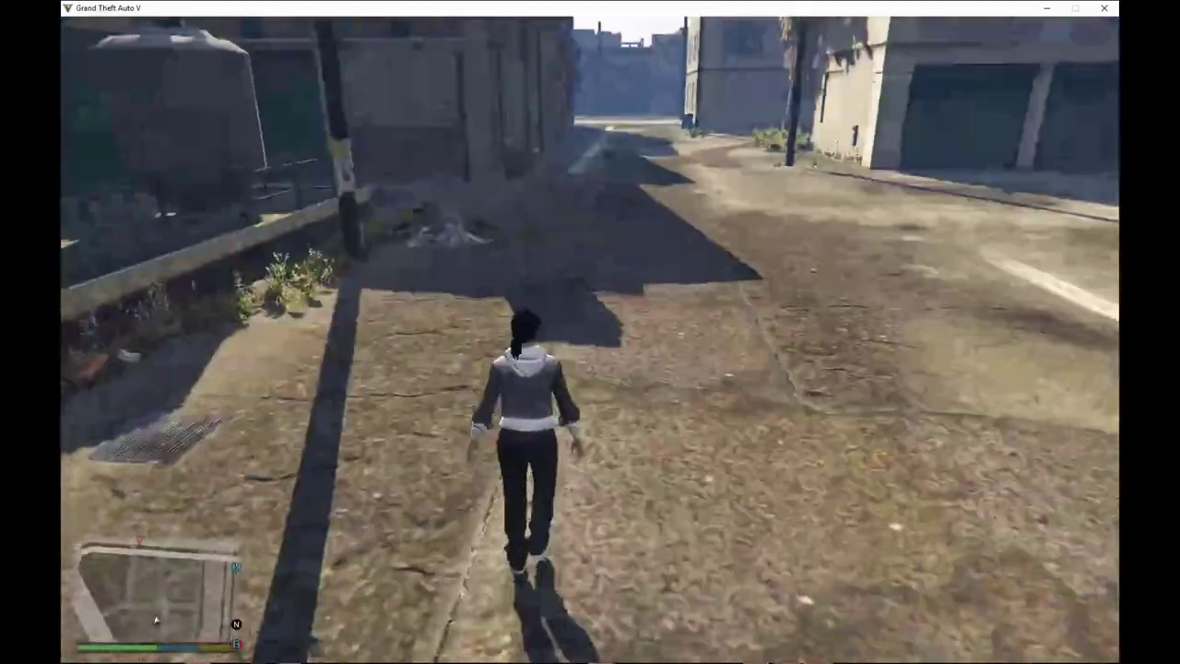